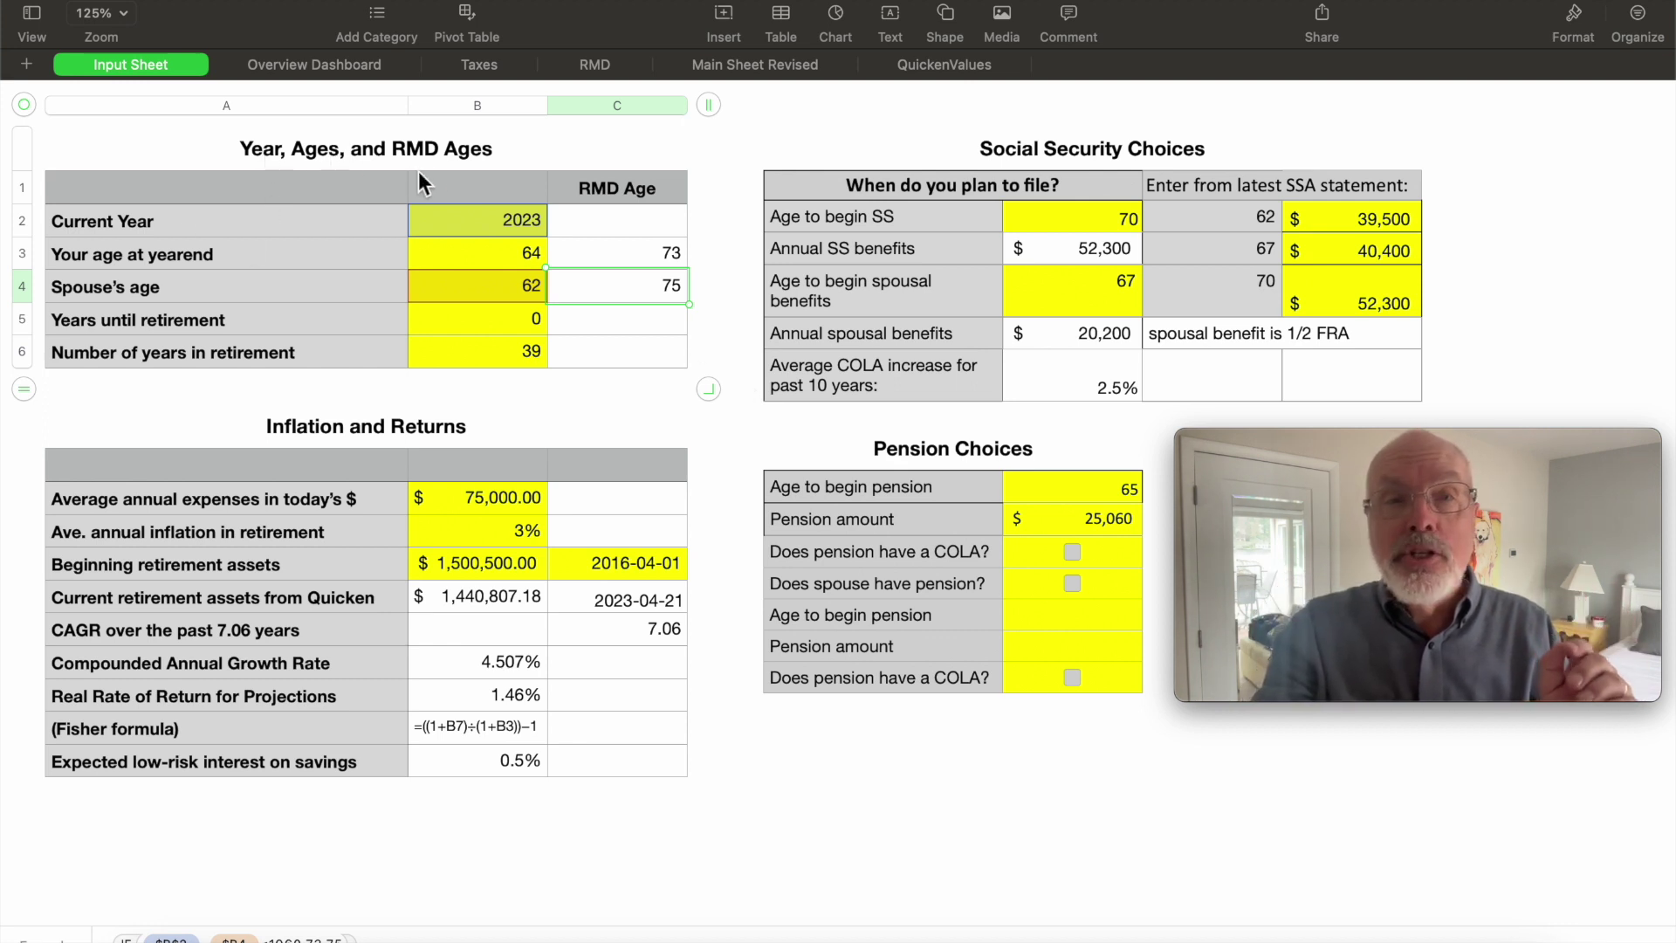
Review the current year, both ages, years until retirement and number of years in retirement in the Year, Ages, and RMD Ages table
{"action": "left_click", "coordinate": [470, 225]}
{"action": "left_click", "coordinate": [472, 248]}
{"action": "left_click", "coordinate": [477, 290]}
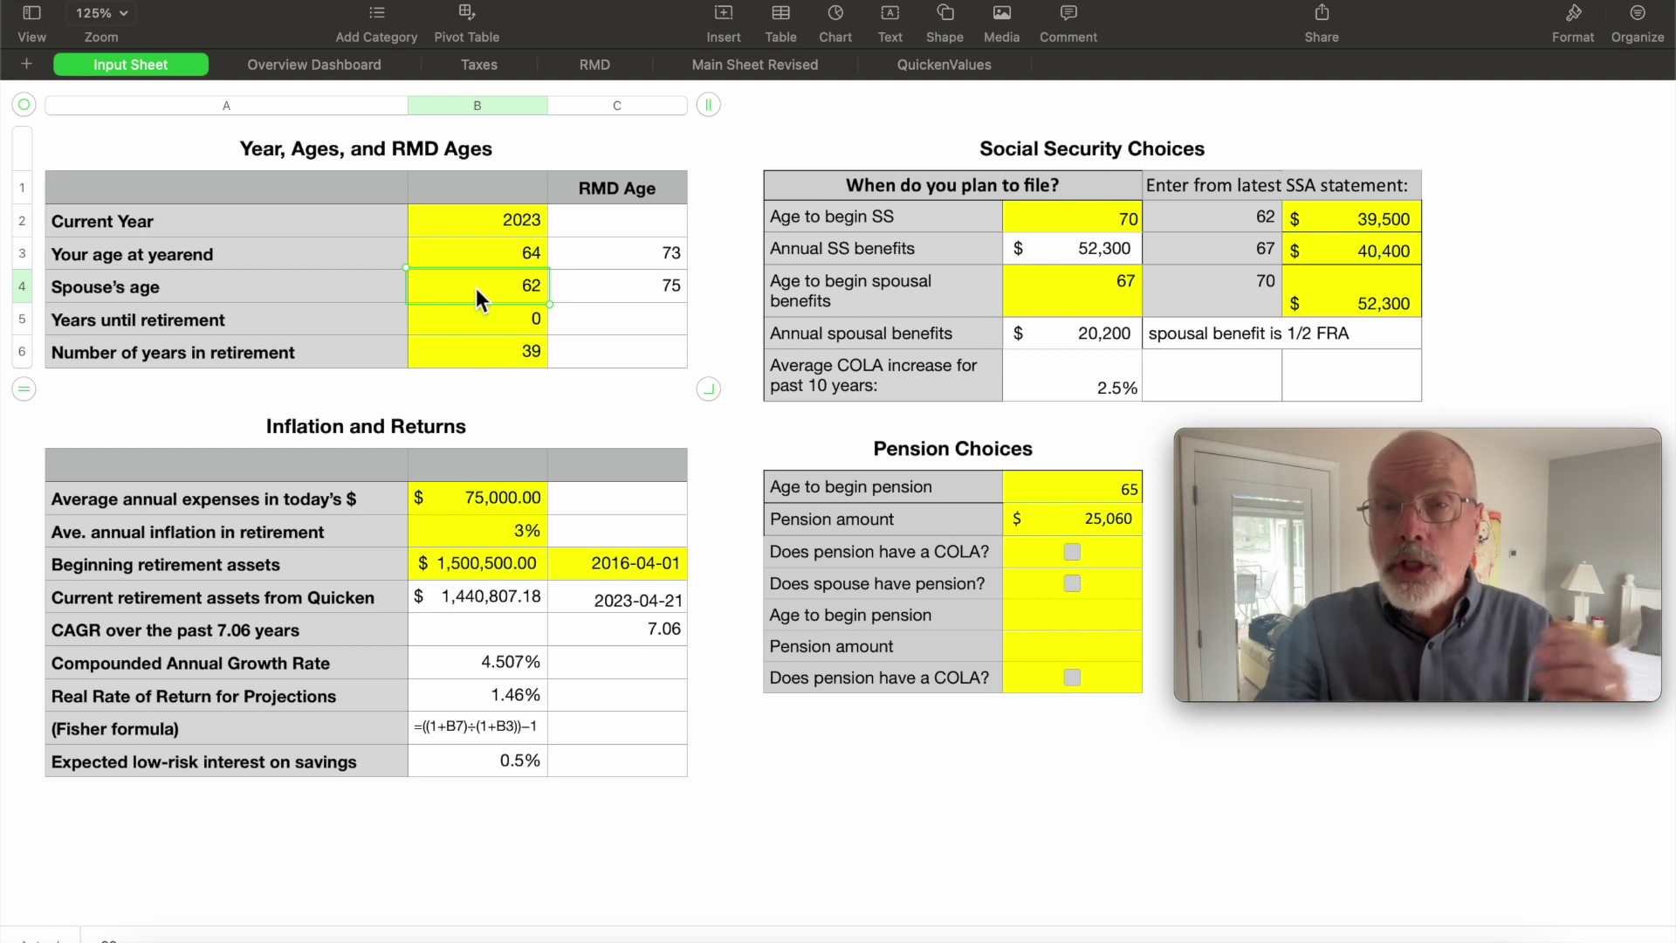
{"action": "left_click", "coordinate": [496, 323]}
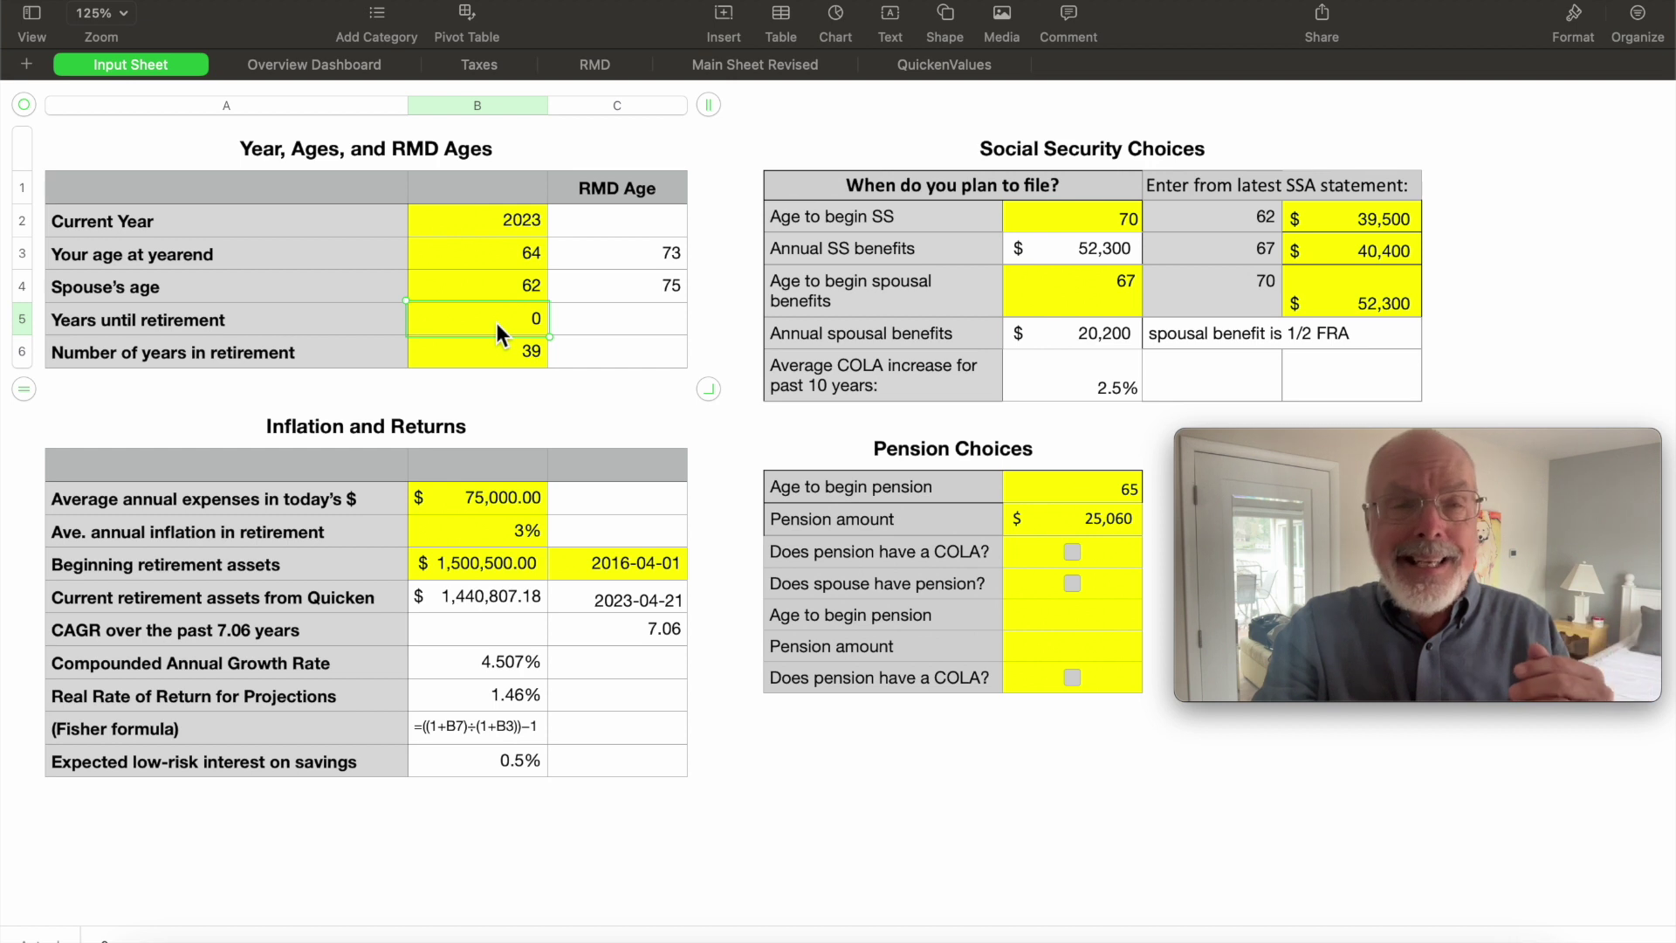
{"action": "left_click", "coordinate": [499, 360]}
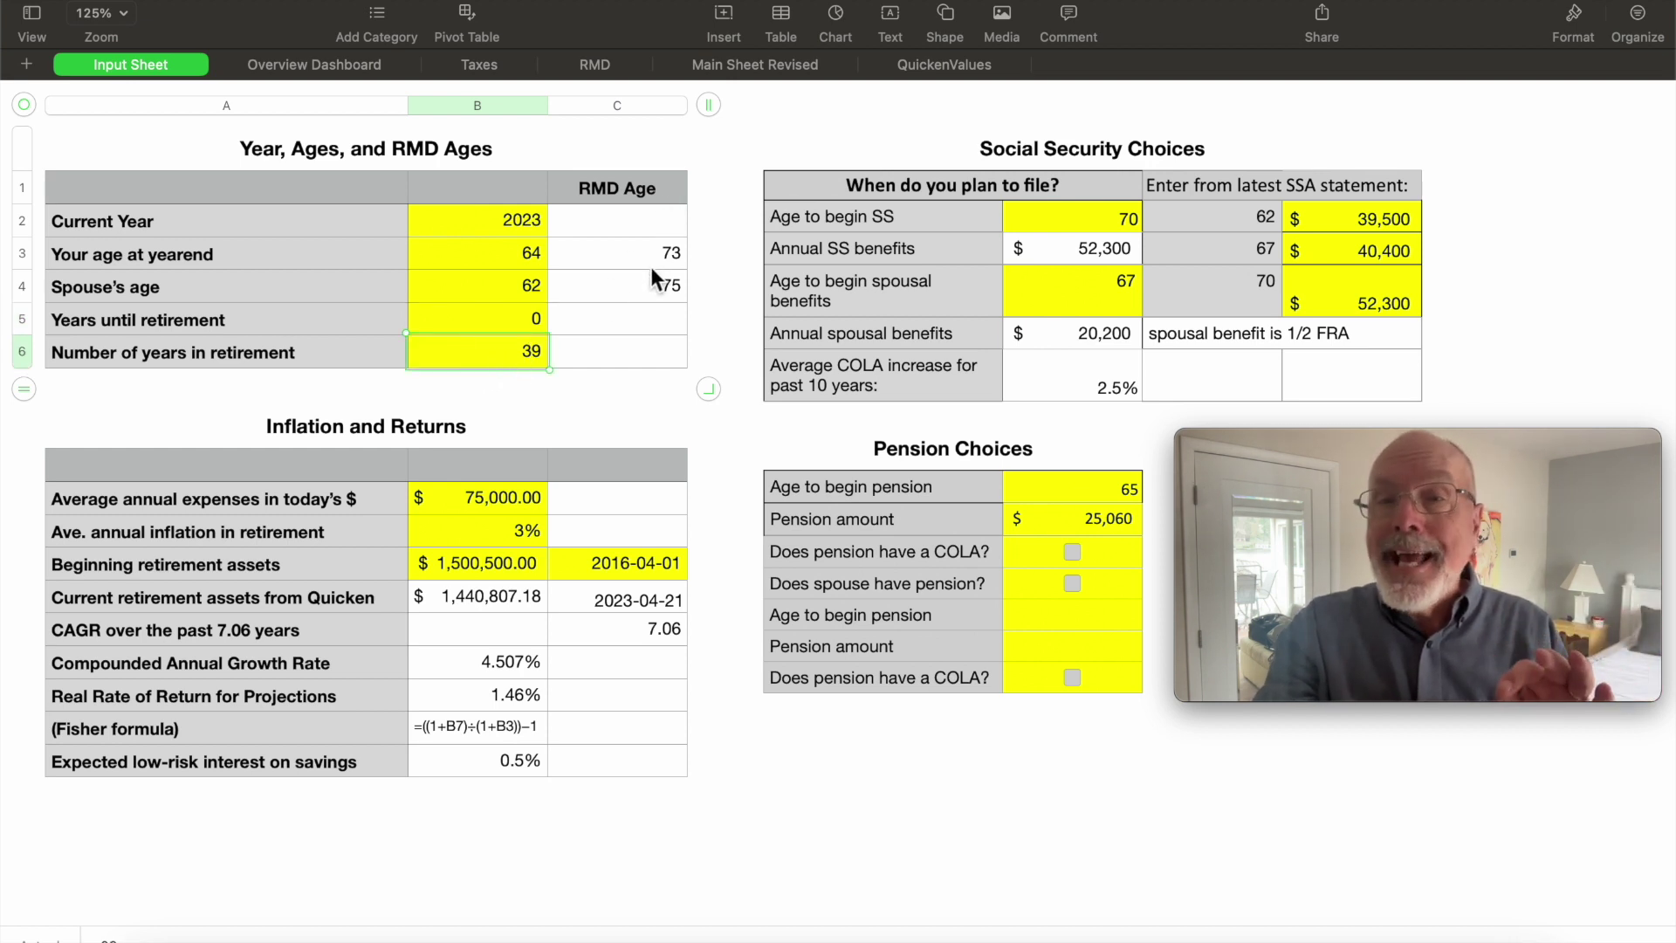
{"action": "left_click", "coordinate": [522, 262]}
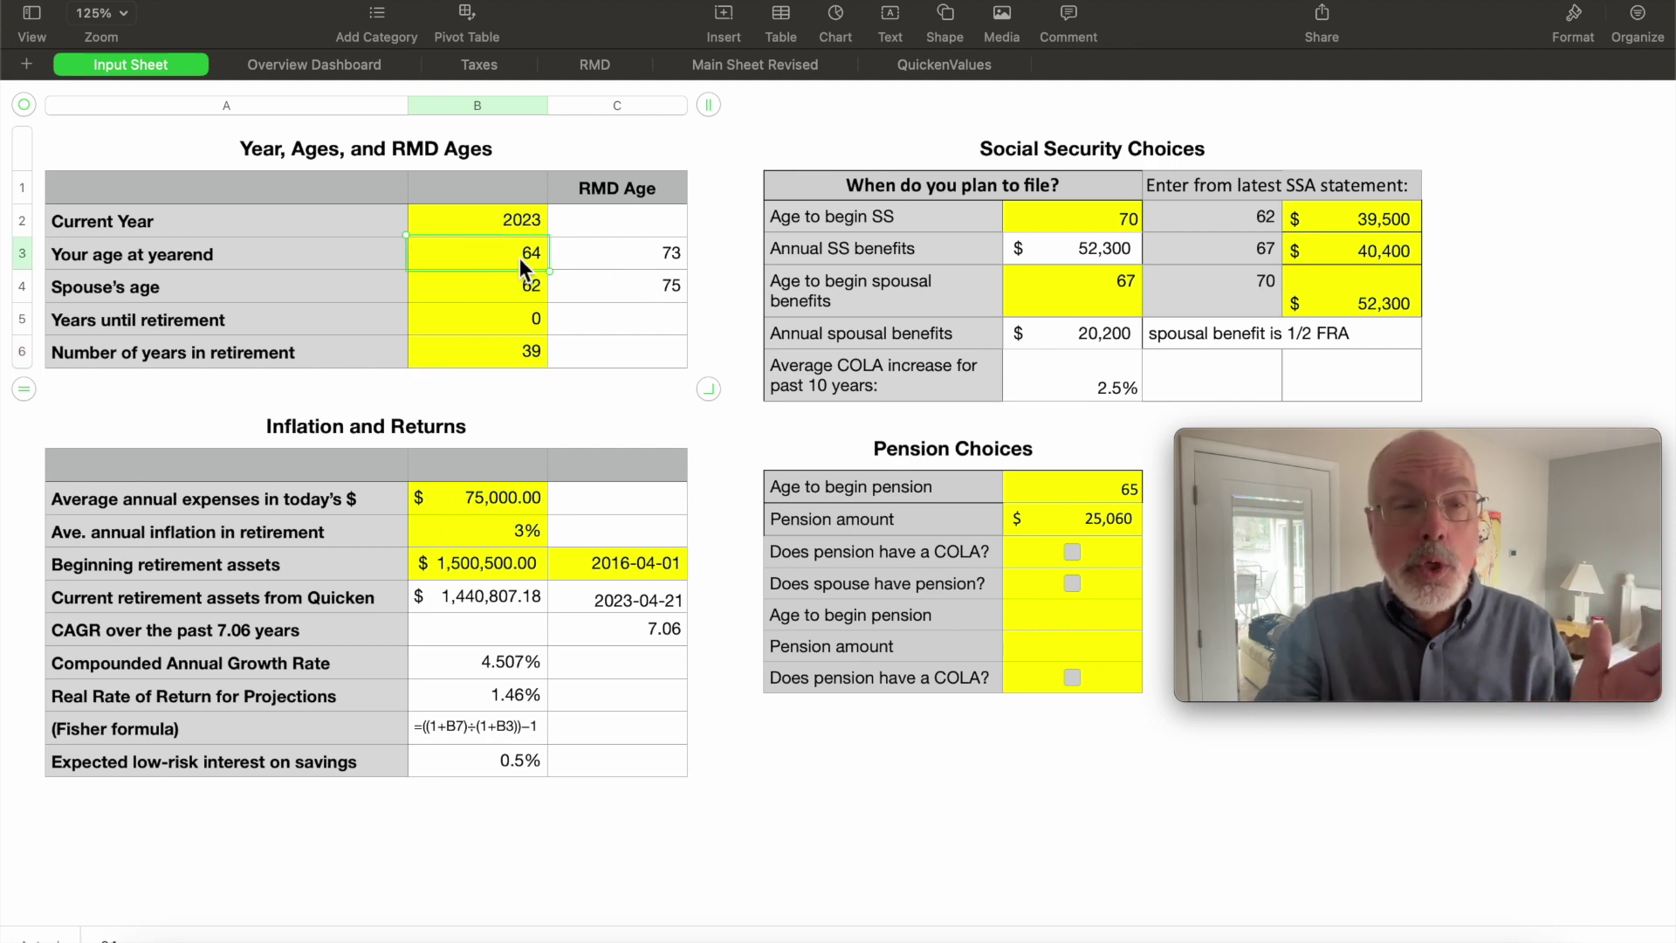
Inspect the RMD Age formula in the "Your age at yearend" row, keeping the table's year and age cells in view
{"action": "left_click", "coordinate": [617, 264]}
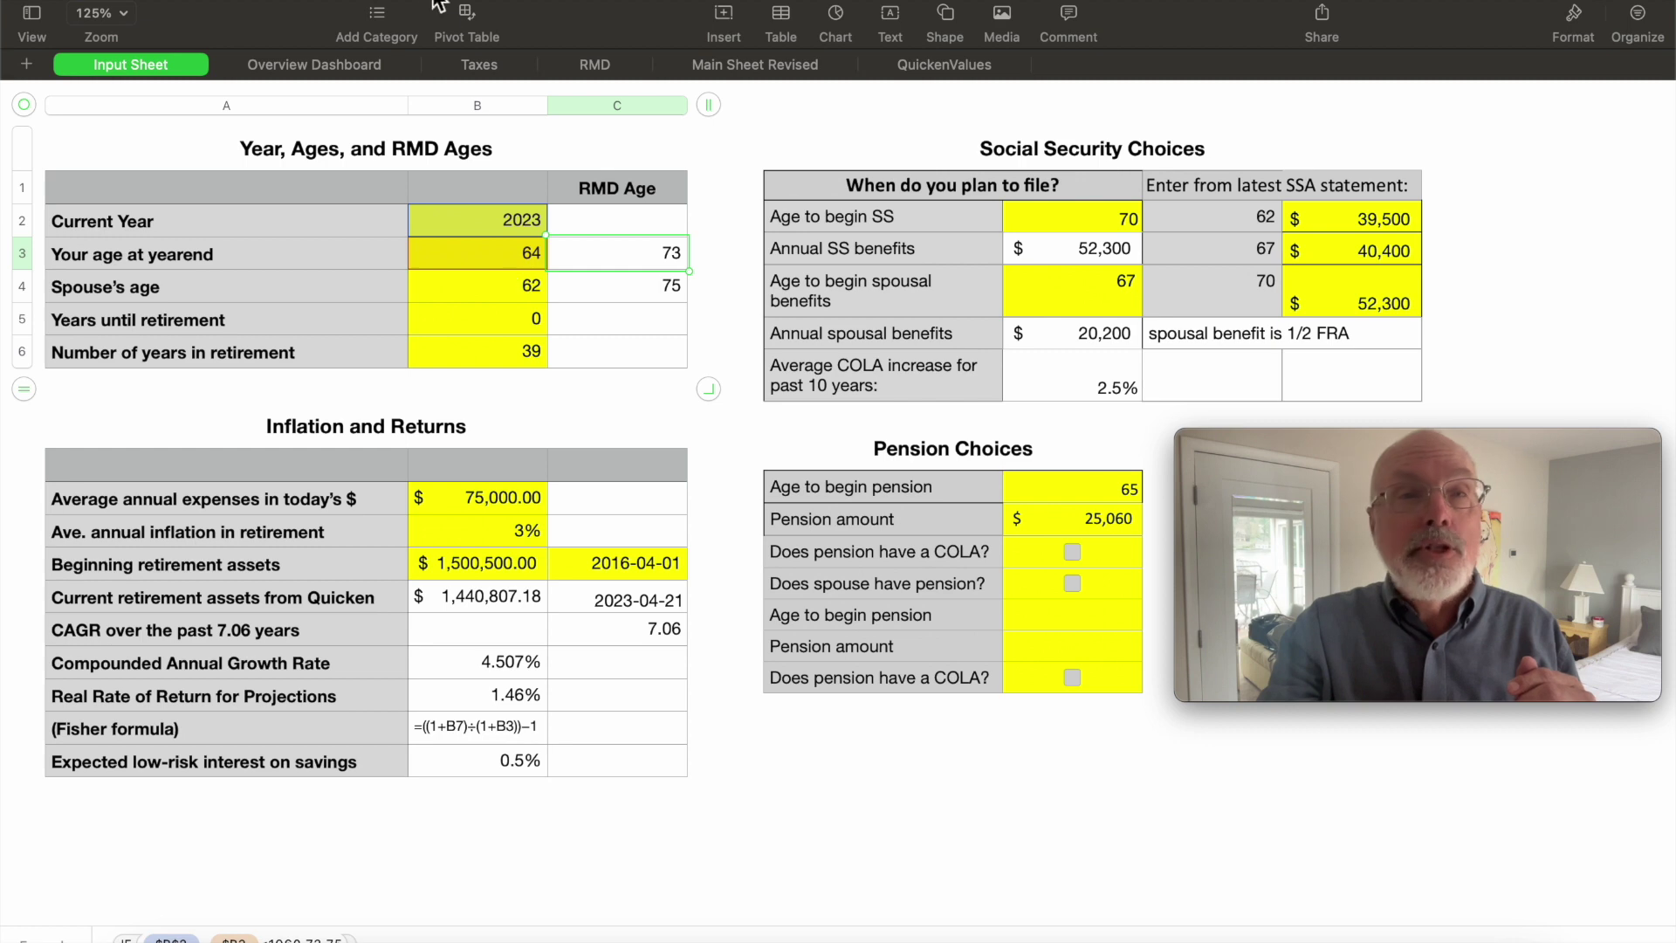
{"action": "left_click", "coordinate": [283, 0]}
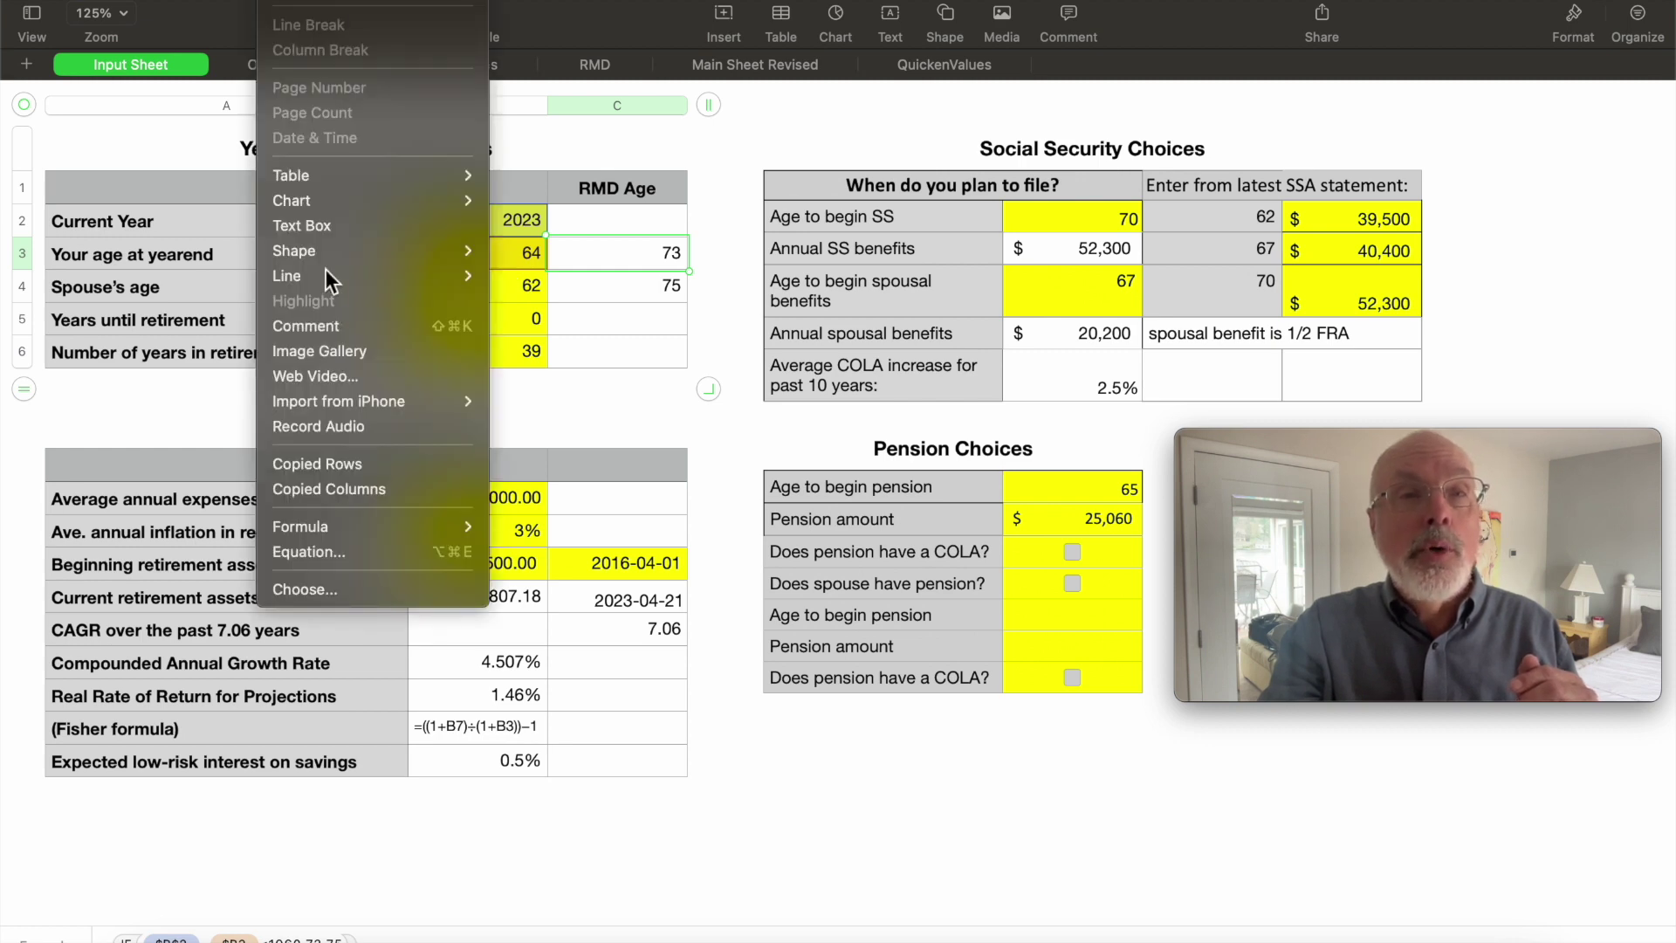
{"action": "mouse_move", "coordinate": [227, 1]}
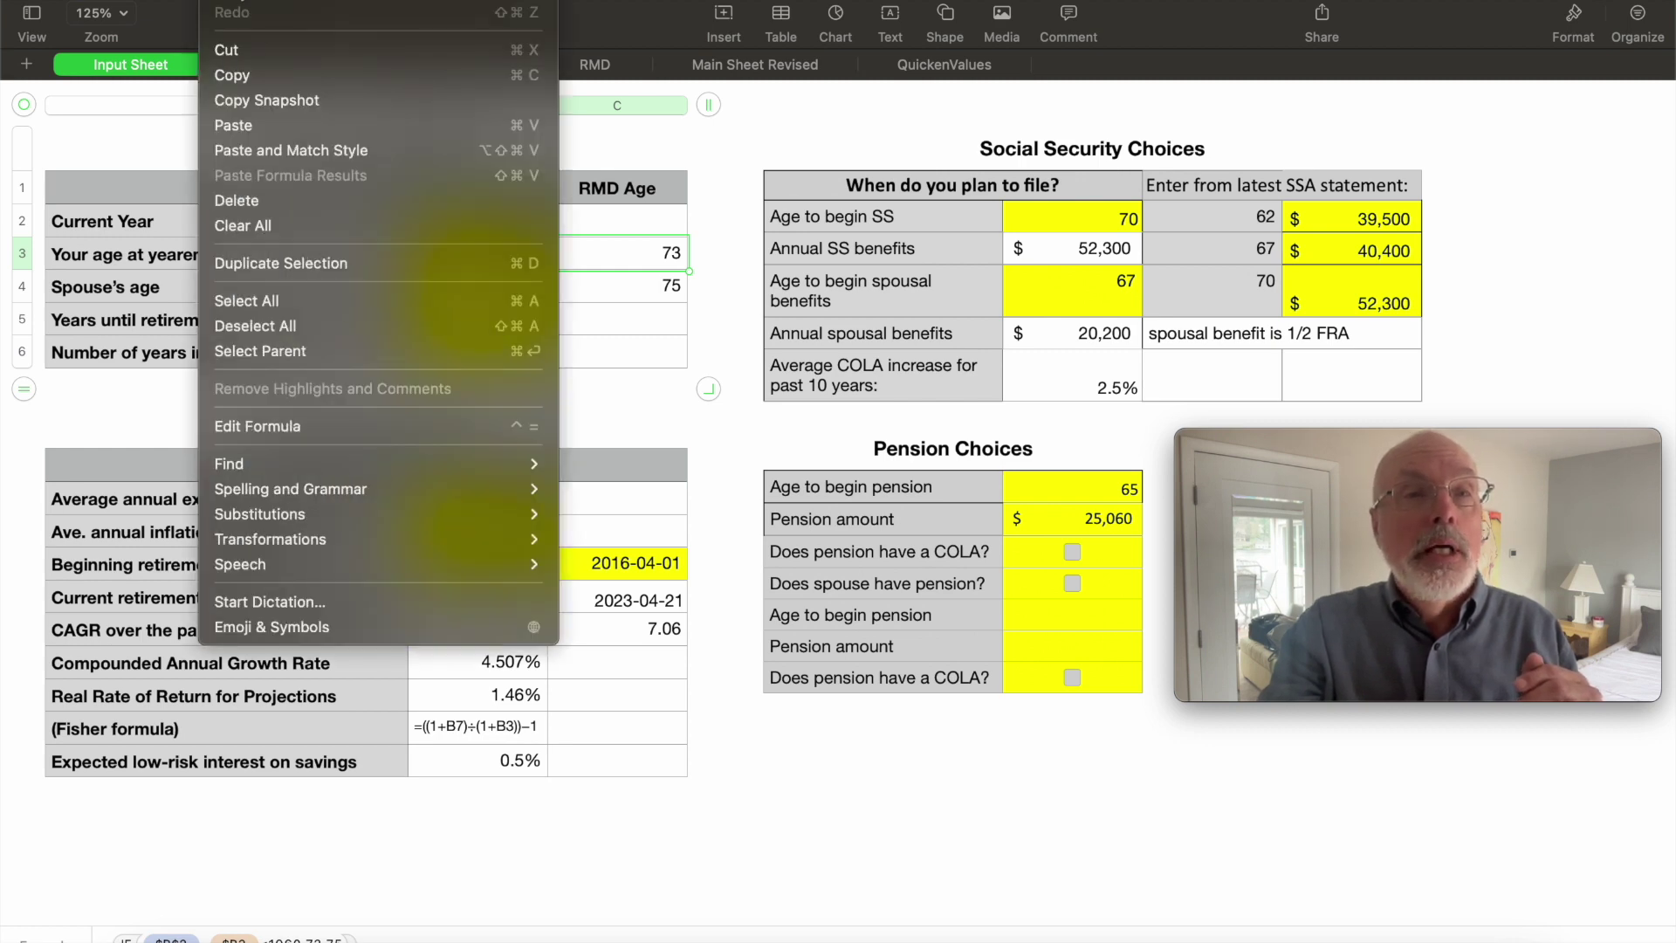
{"action": "left_click", "coordinate": [270, 426]}
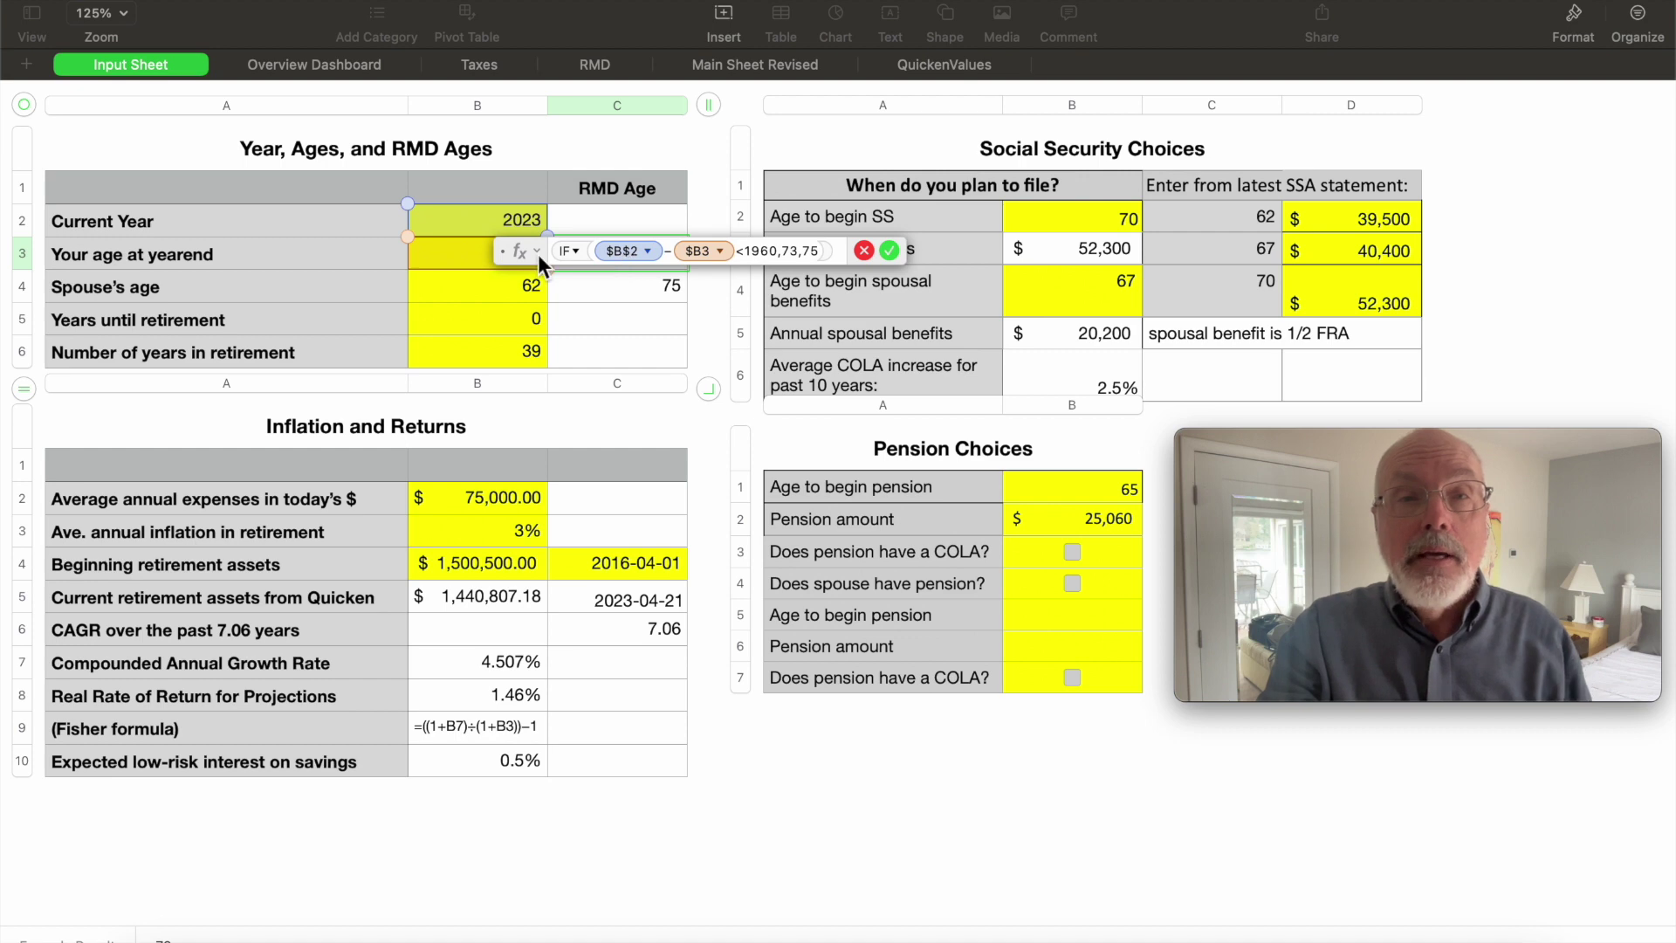
{"action": "left_click_drag", "start_coordinate": [524, 252], "coordinate": [454, 353]}
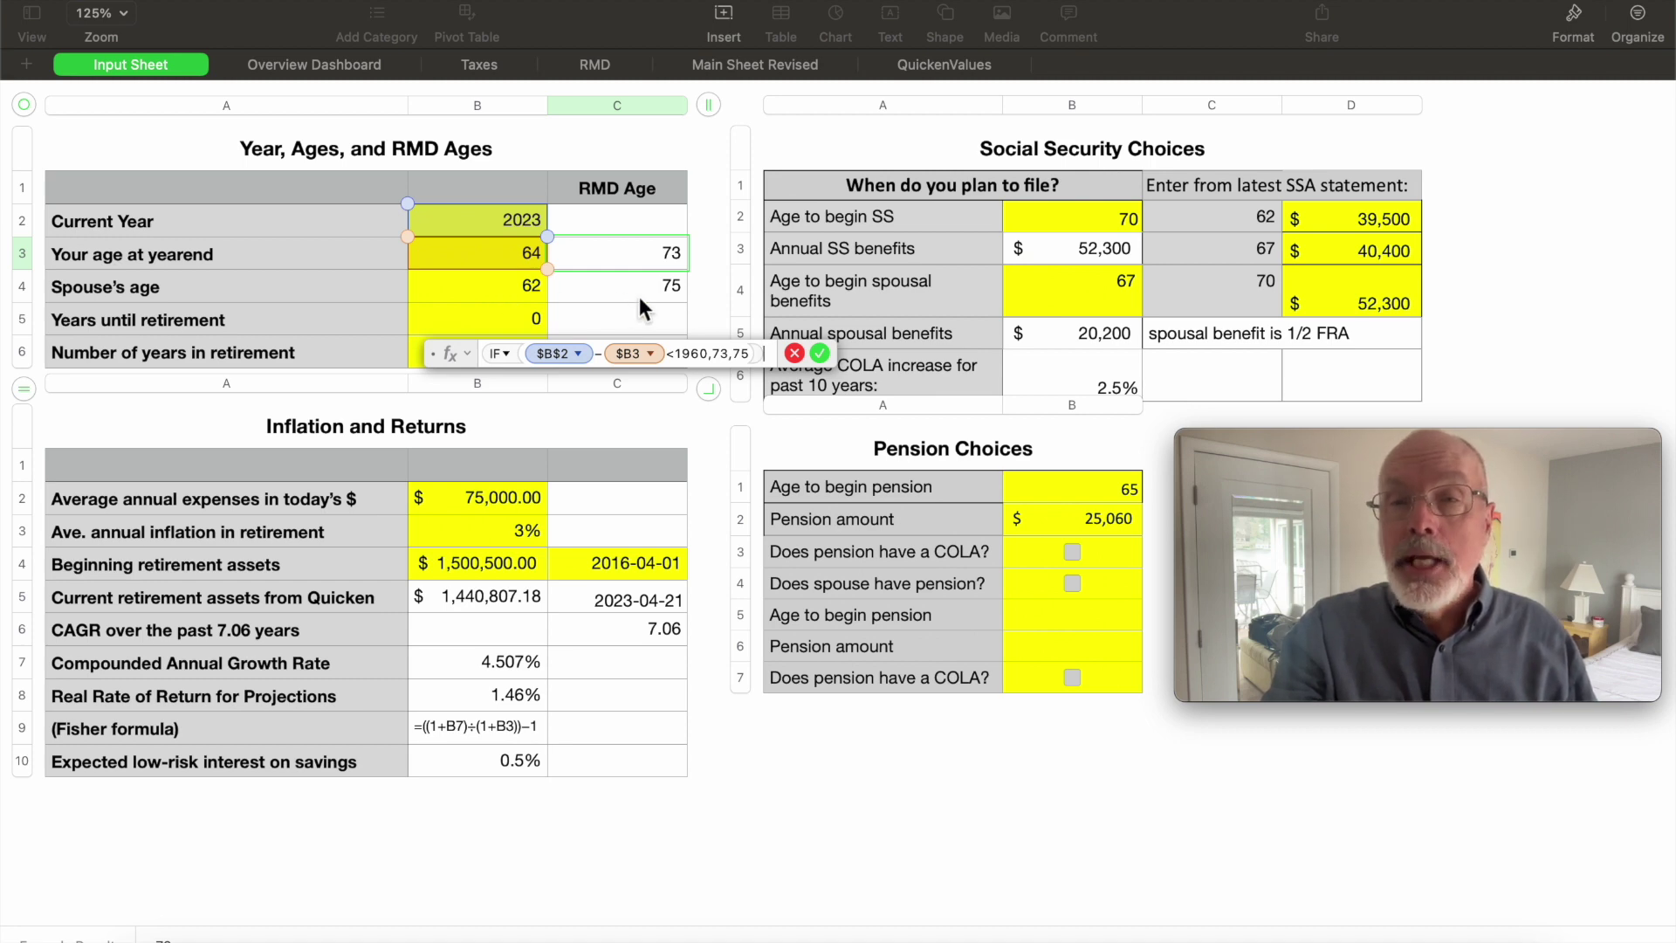
{"action": "key", "text": "Return"}
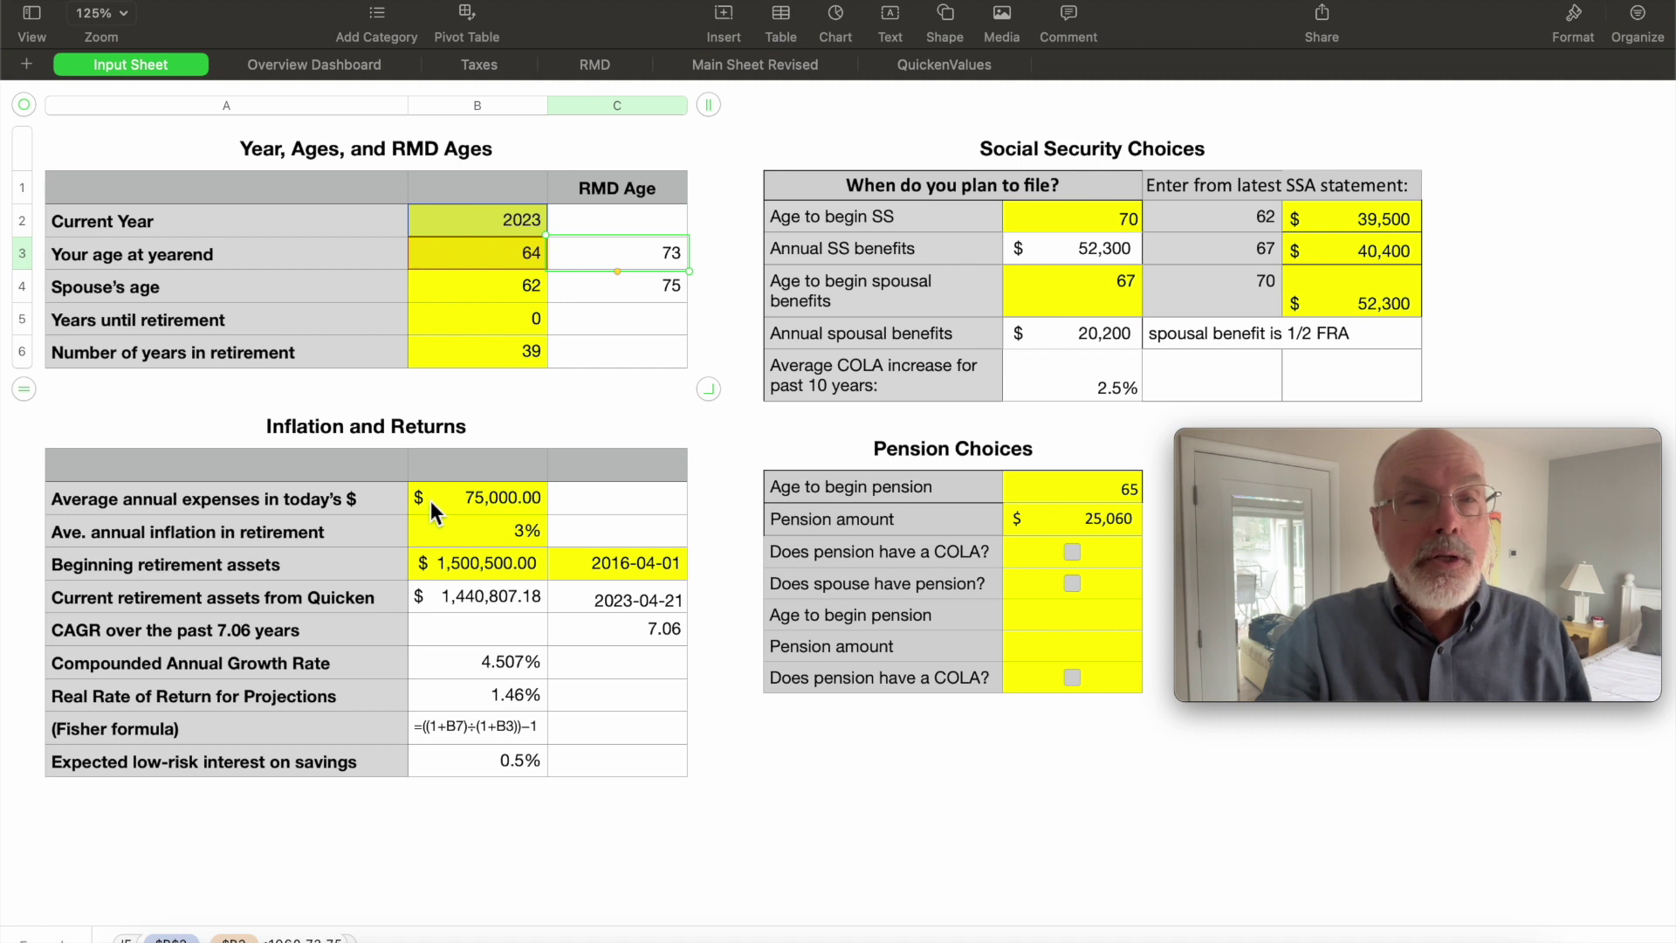
Examine the Inflation and Returns entries: annual expenses, inflation, CAGR period, compounded growth rate, real rate of return and expected low-risk interest
{"action": "left_click", "coordinate": [463, 498]}
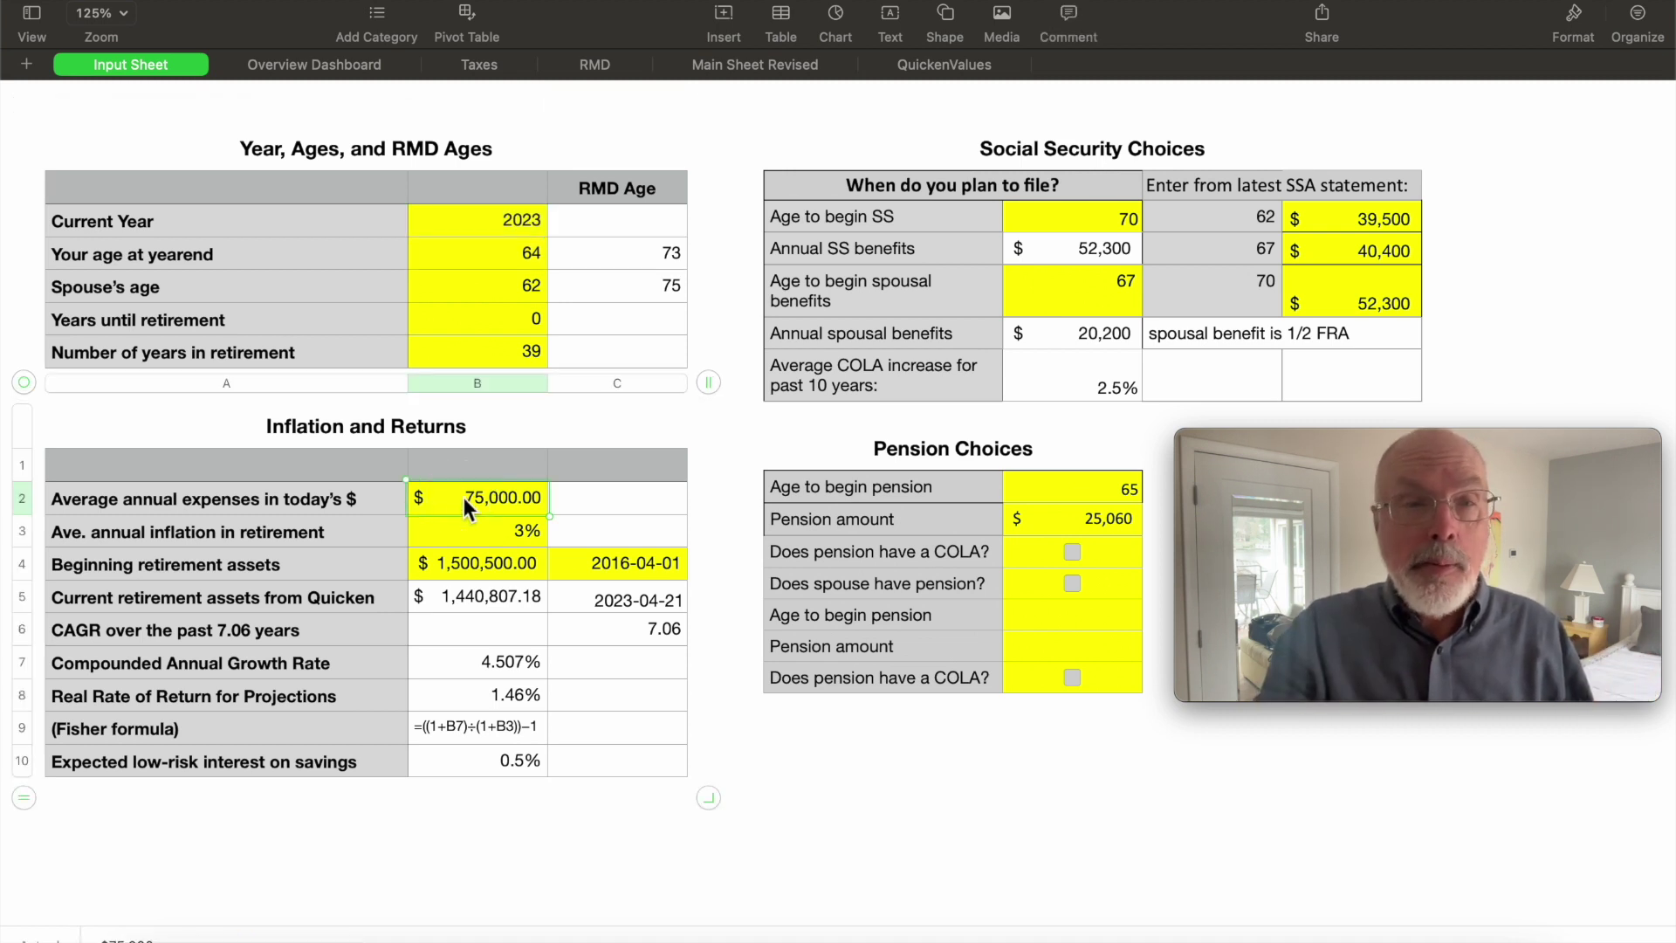
{"action": "left_click", "coordinate": [480, 532]}
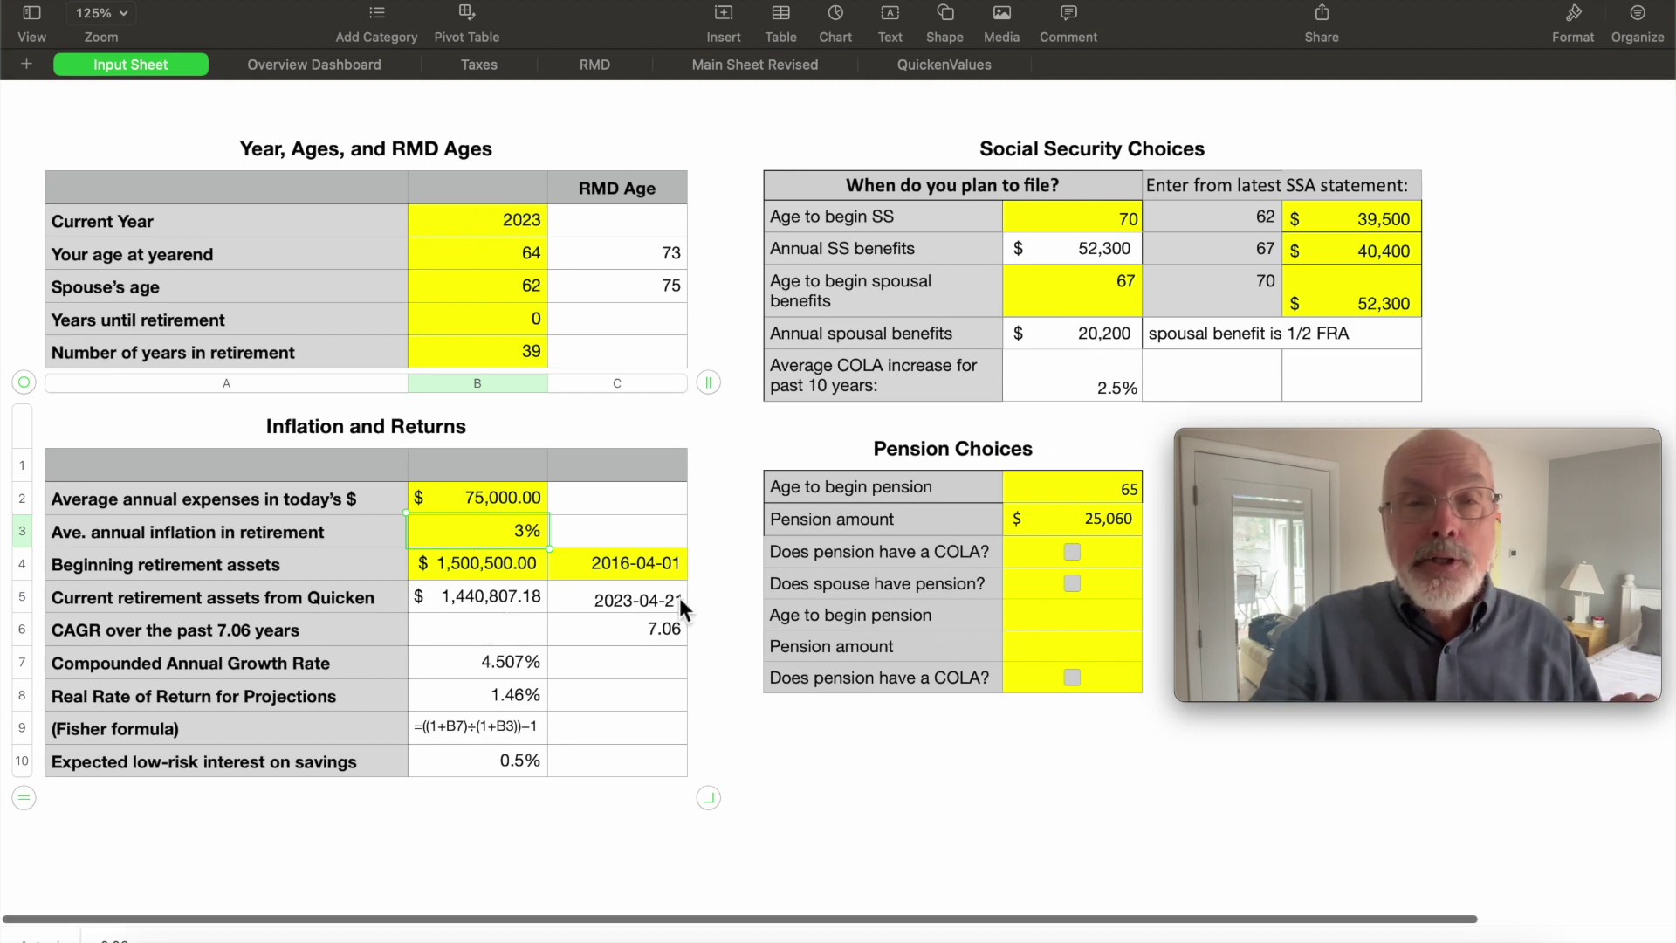
{"action": "scroll", "coordinate": [674, 602], "scroll_direction": "right", "scroll_amount": 2}
{"action": "left_click", "coordinate": [605, 634]}
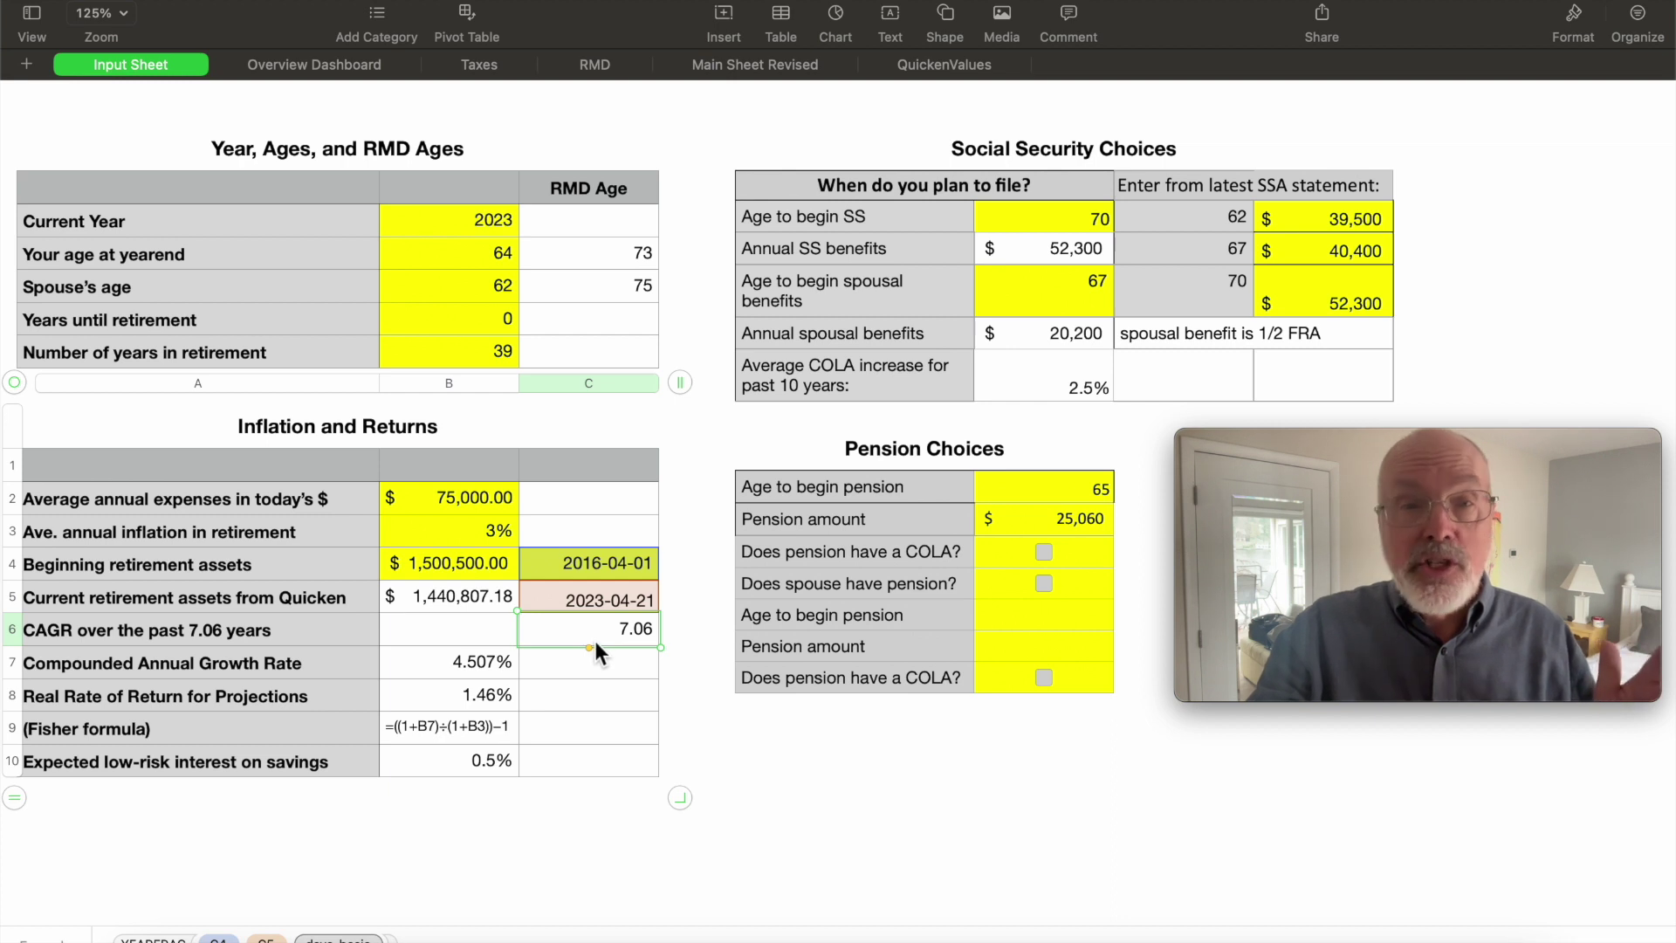
{"action": "left_click", "coordinate": [486, 663]}
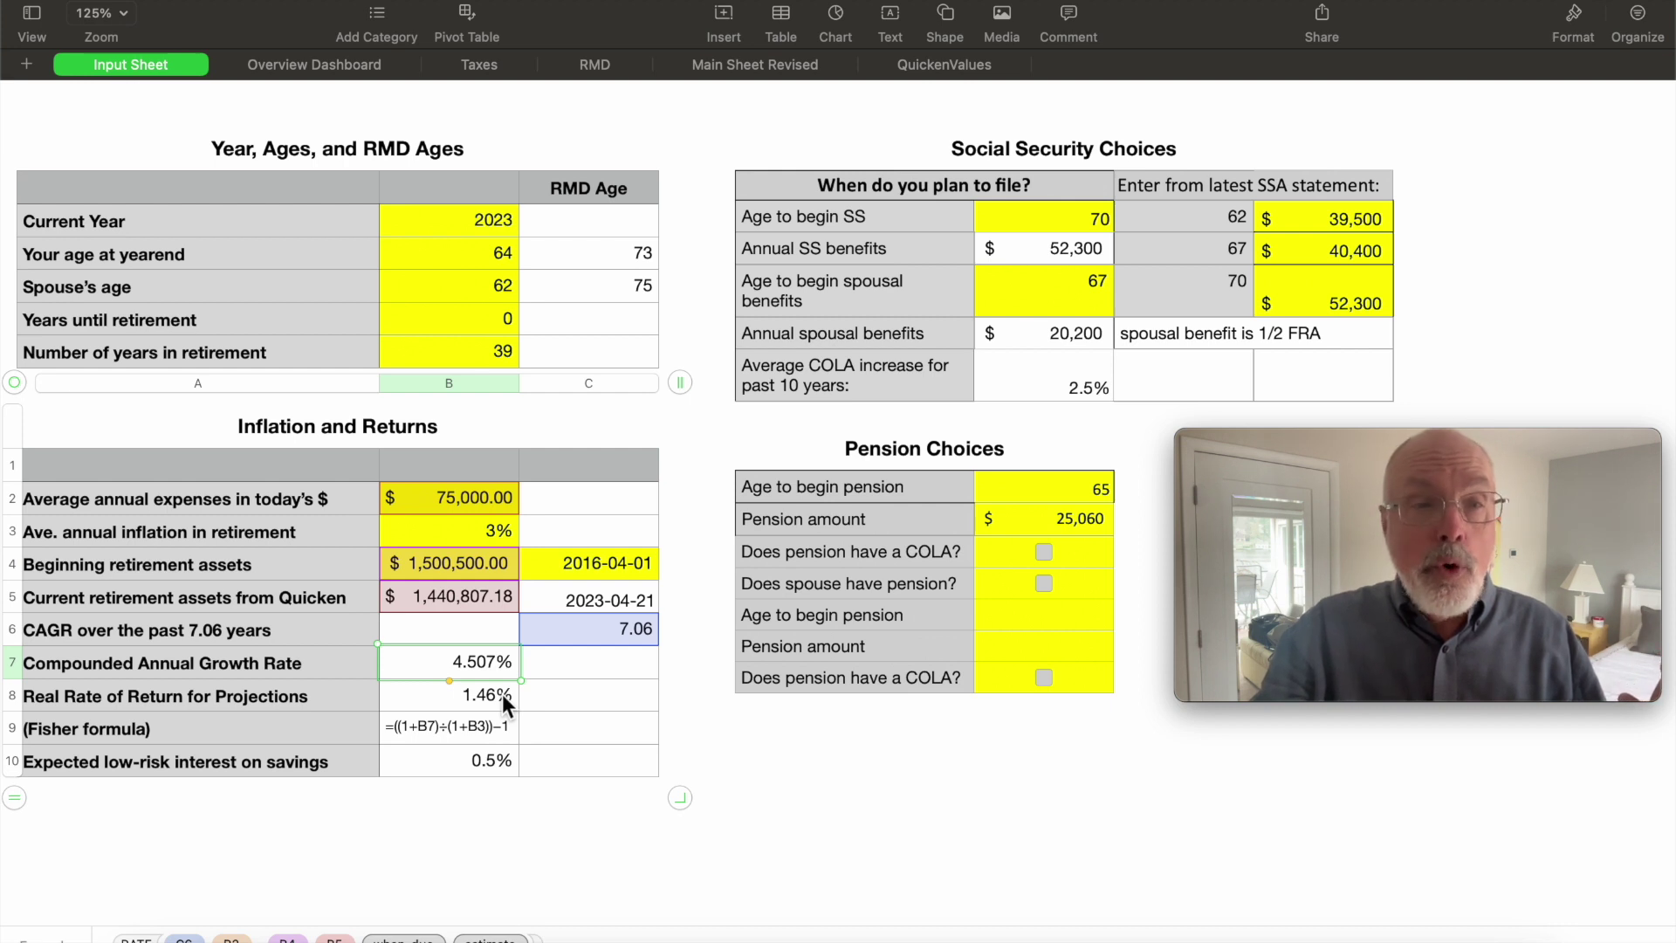
{"action": "left_click", "coordinate": [473, 703]}
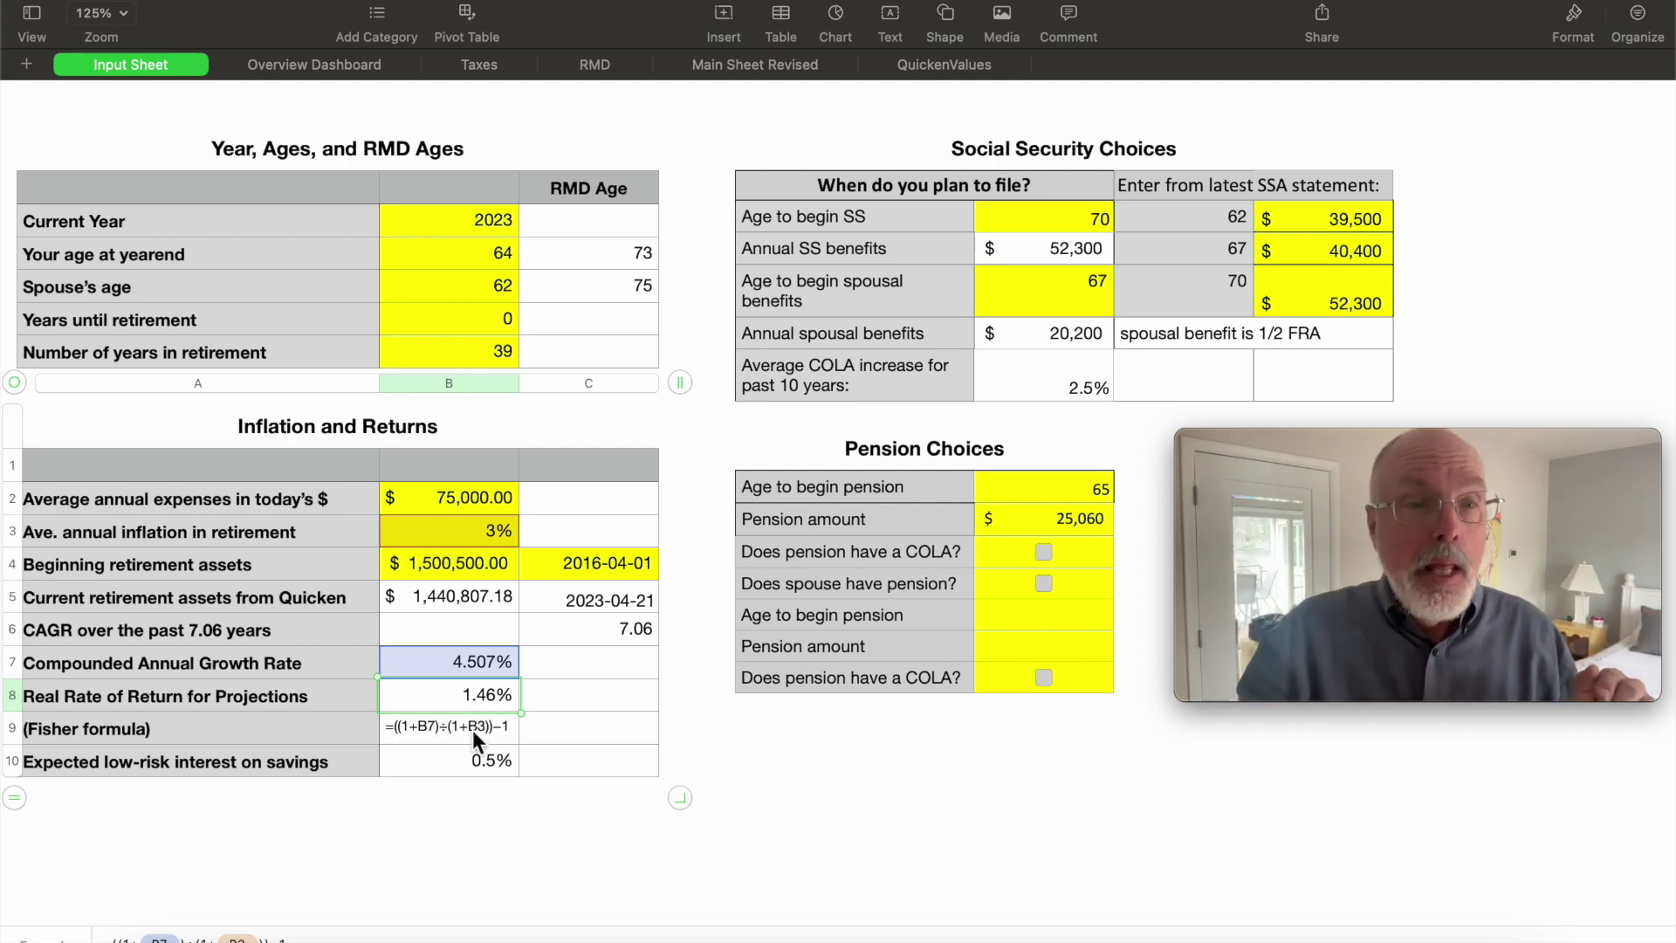
{"action": "left_click", "coordinate": [463, 770]}
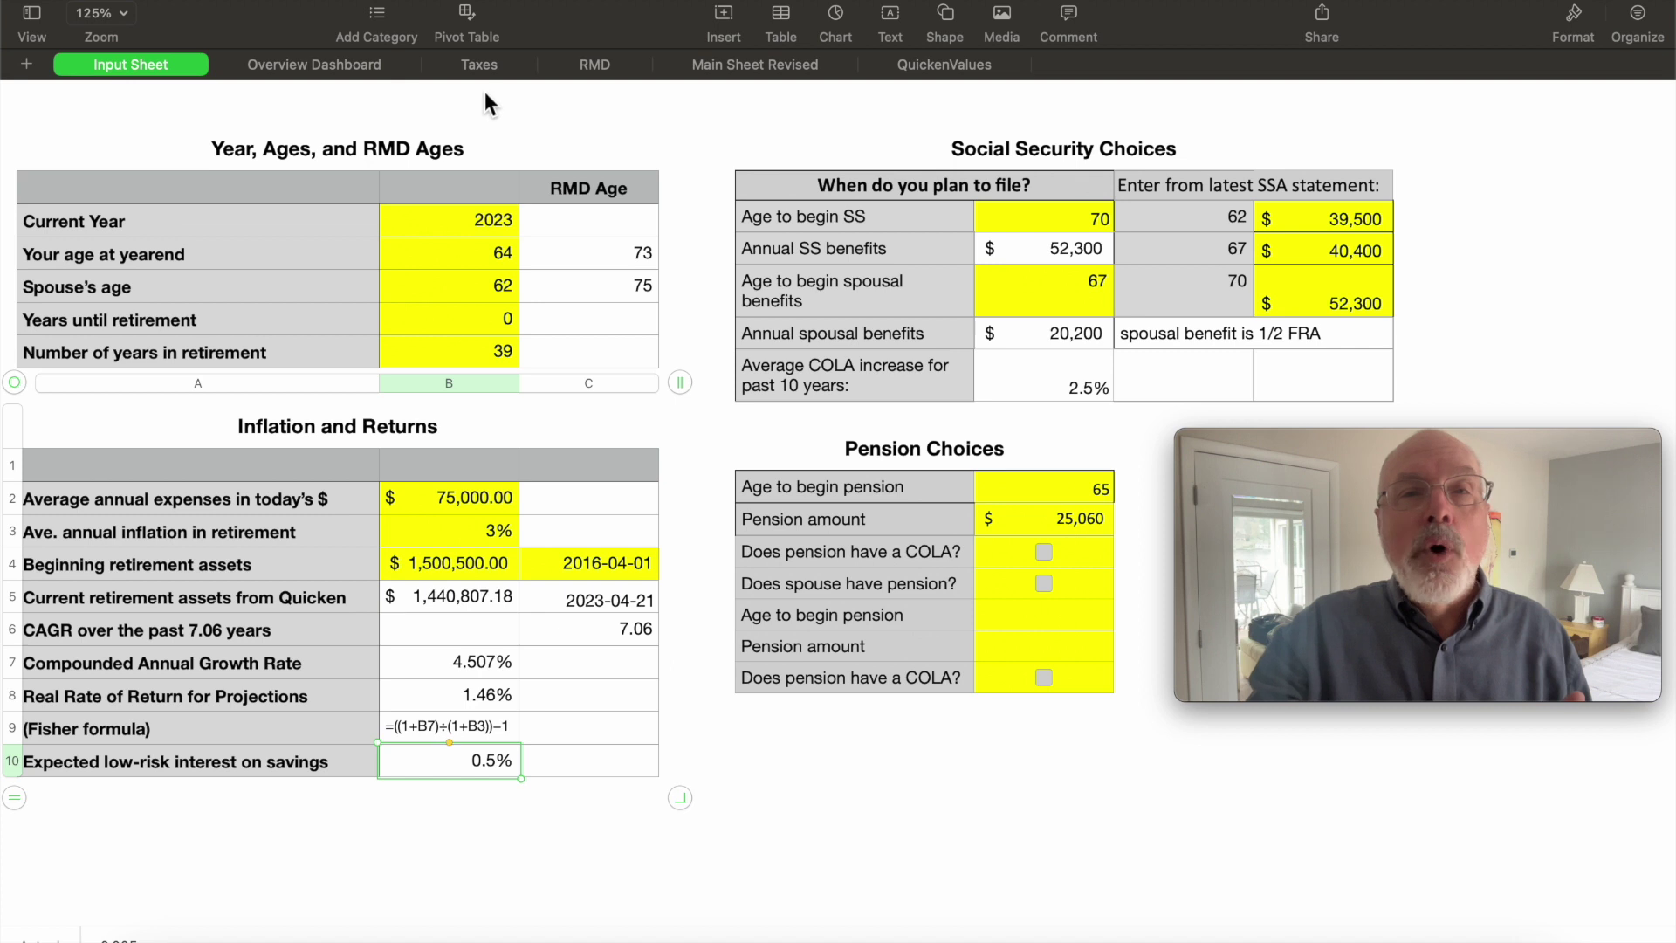
Look through the Overview Dashboard, Taxes, RMD, Main Sheet Revised and QuickenValues sheets in turn
{"action": "left_click", "coordinate": [348, 68]}
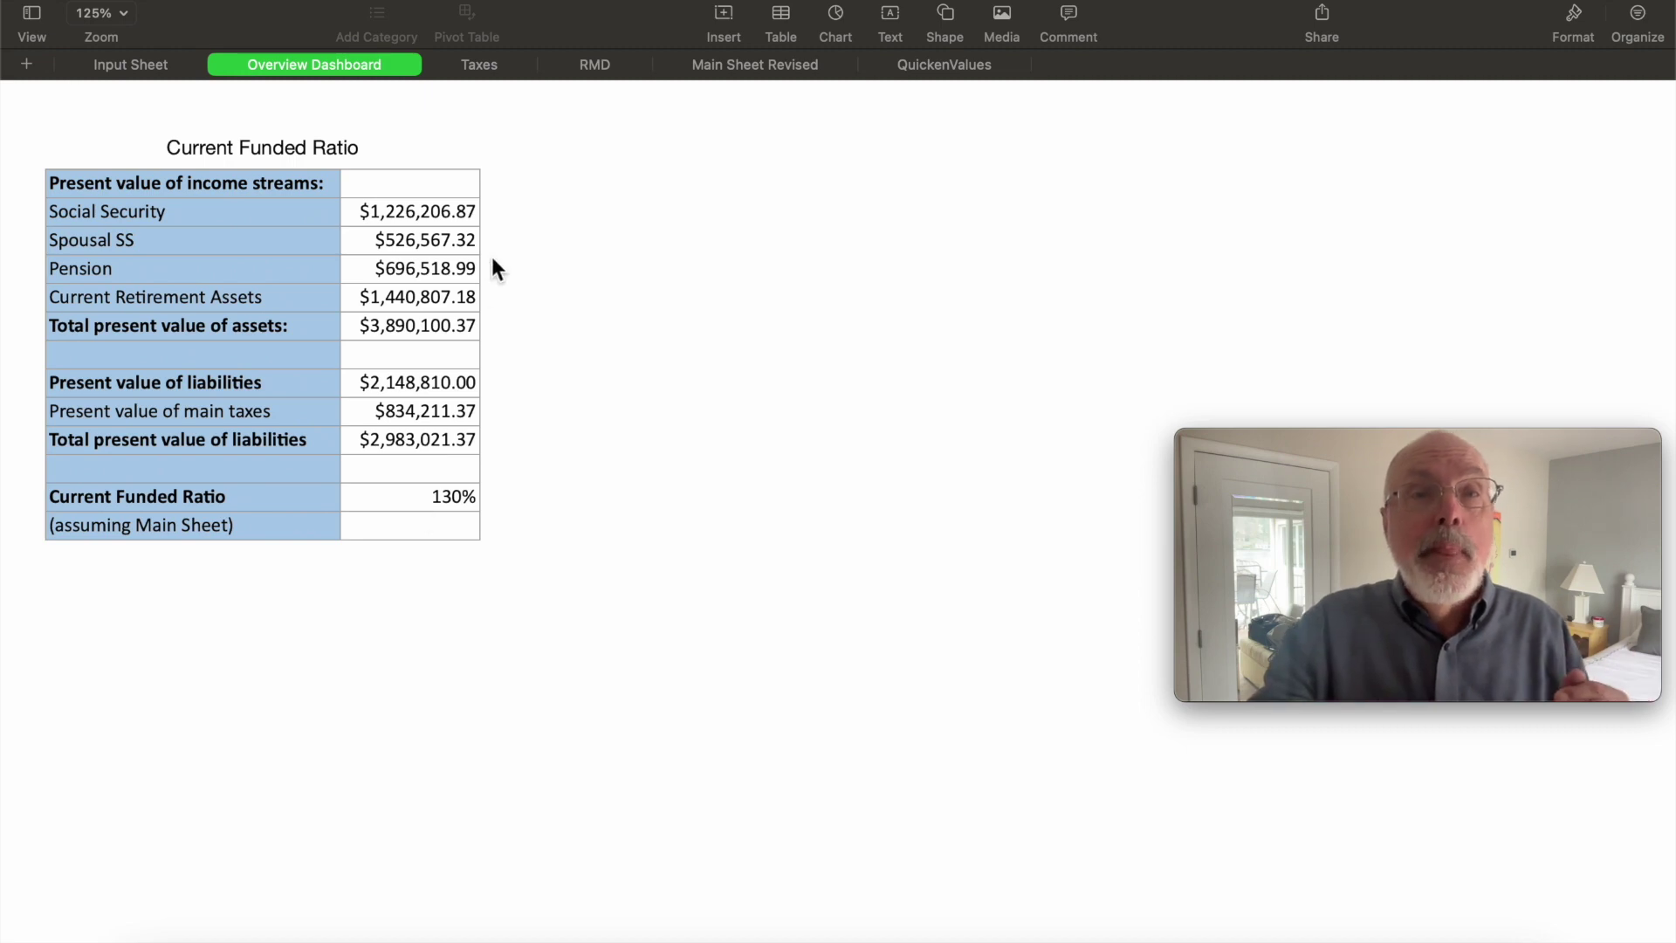
{"action": "left_click", "coordinate": [481, 68]}
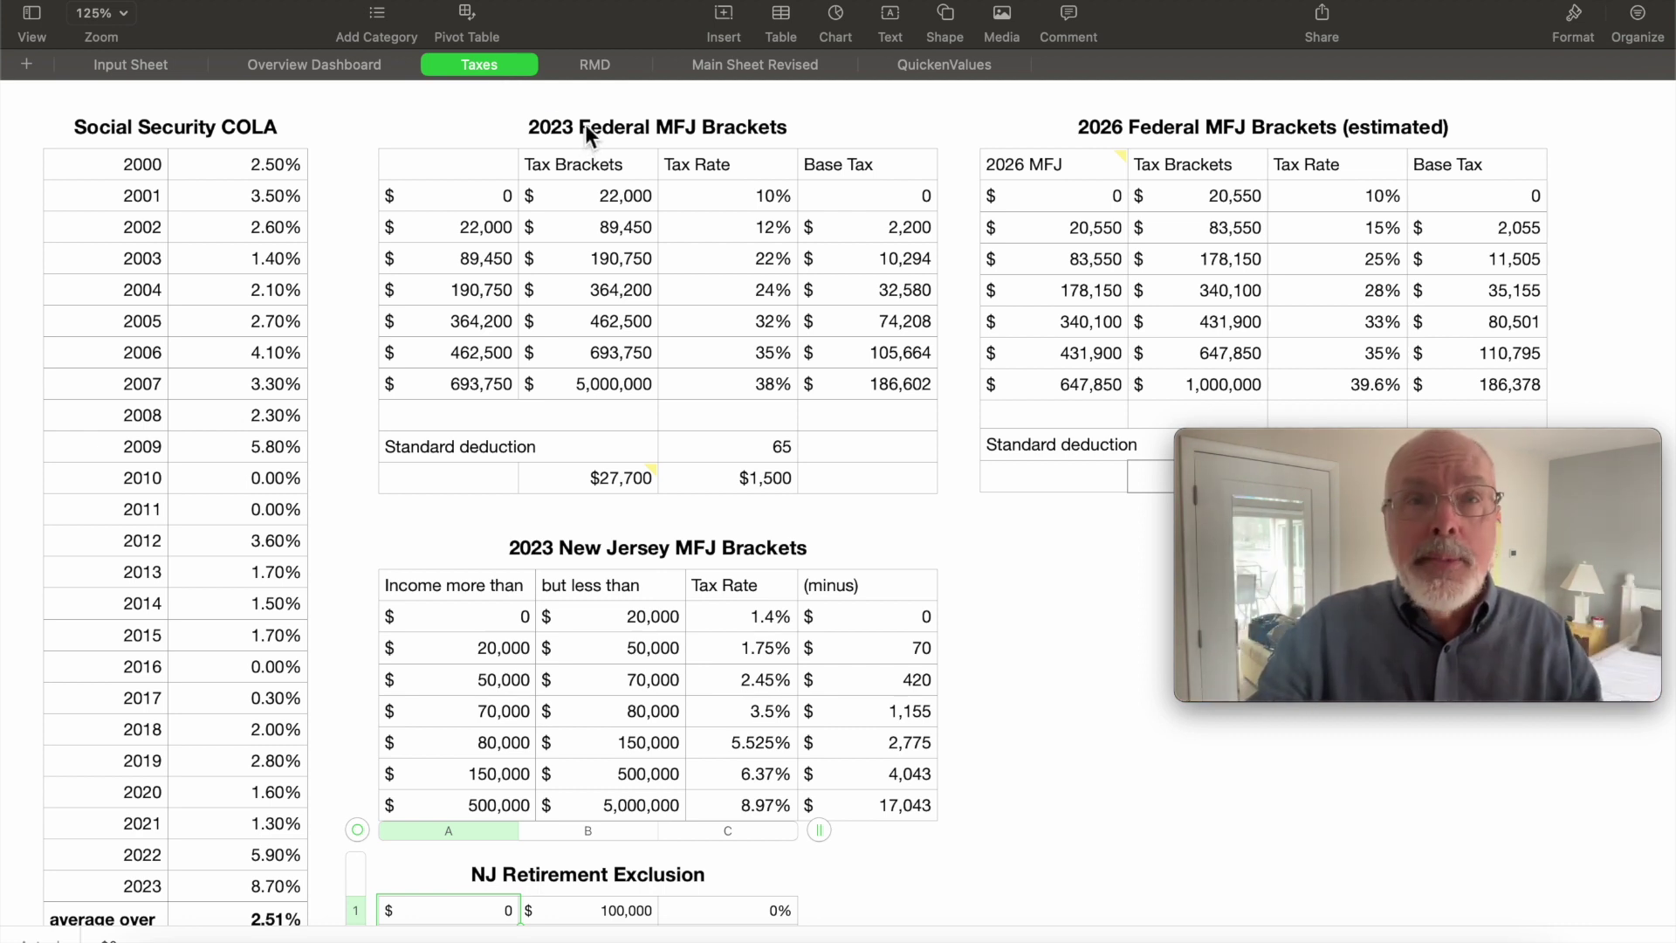
{"action": "left_click", "coordinate": [616, 65]}
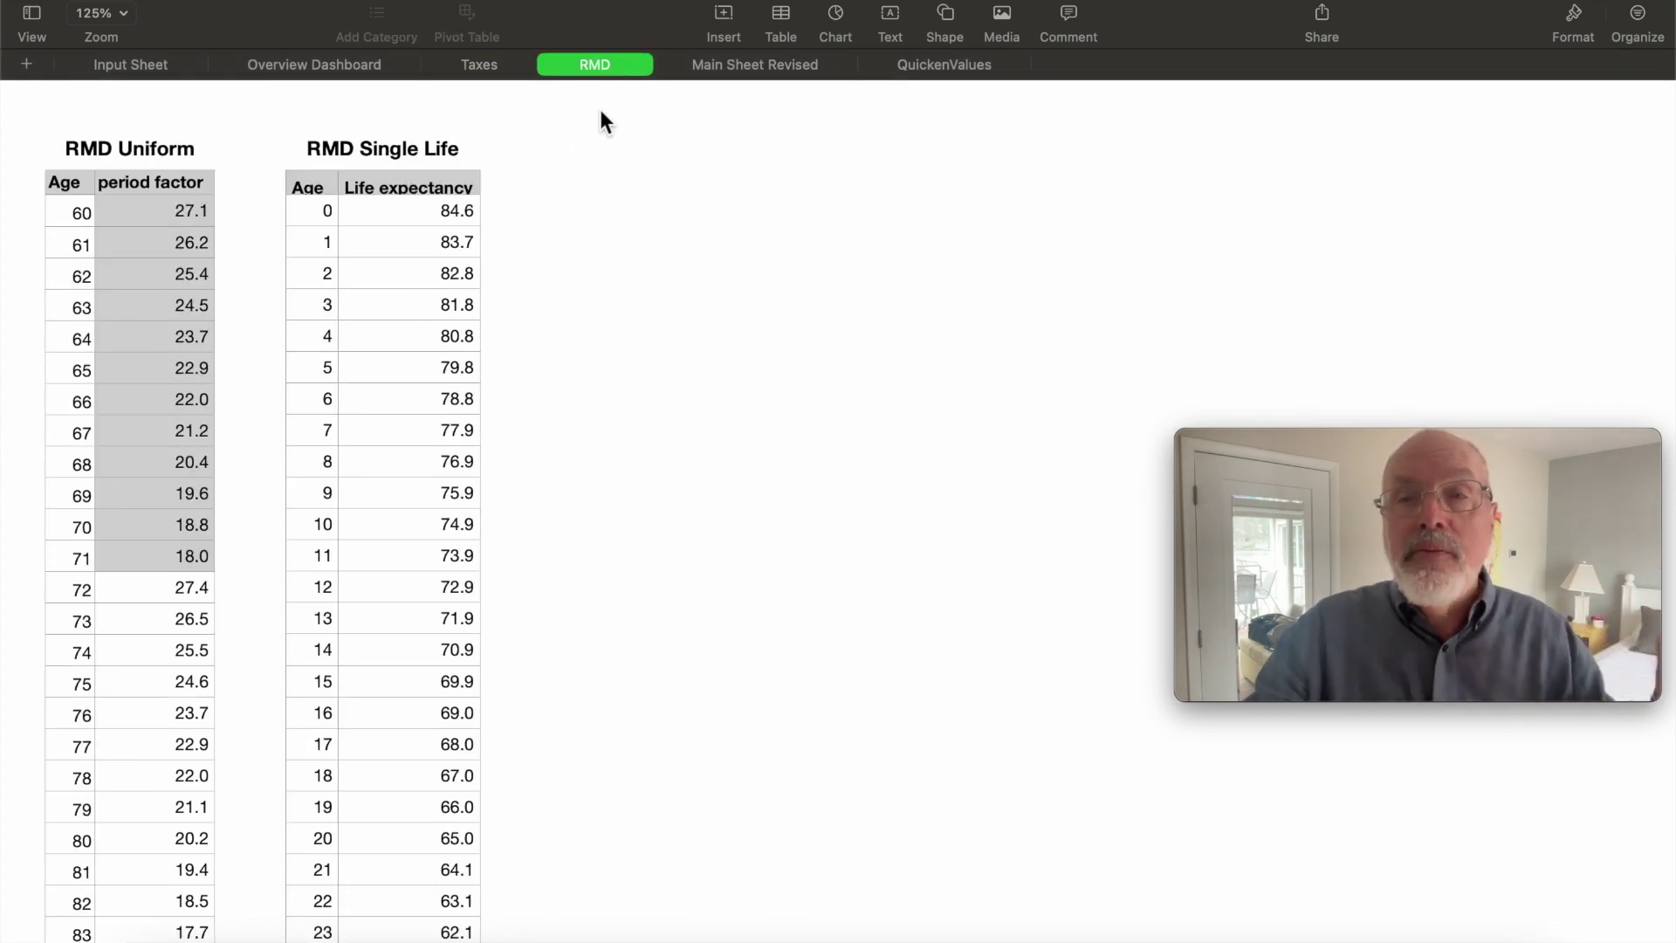
{"action": "left_click", "coordinate": [750, 66]}
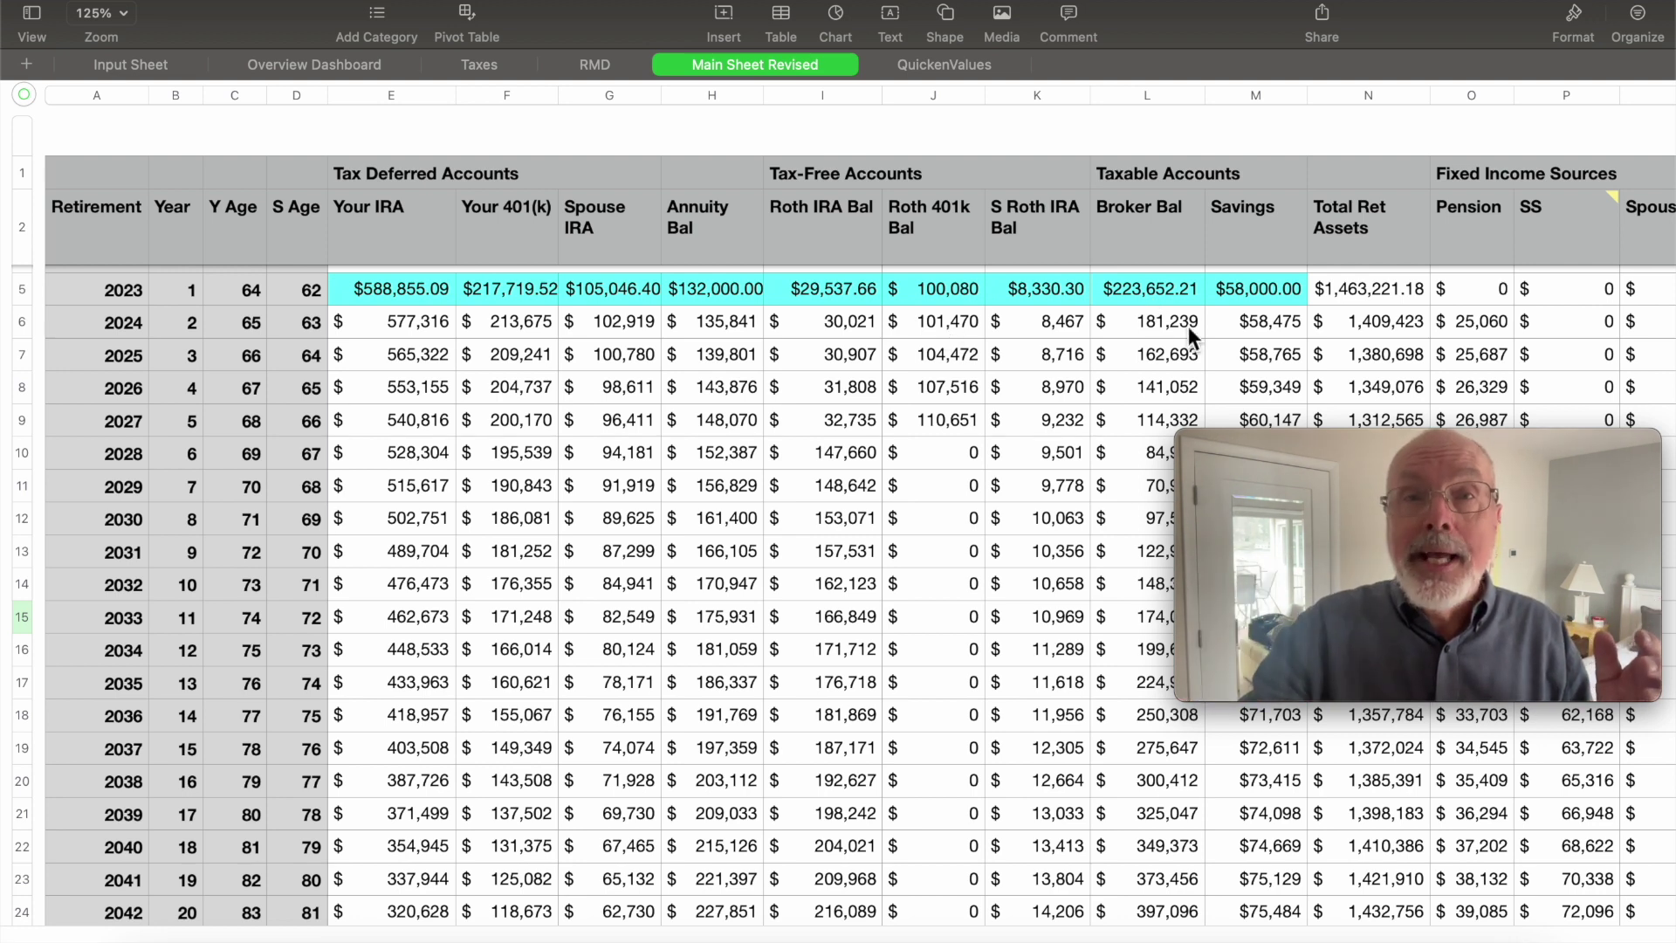
{"action": "left_click", "coordinate": [967, 60]}
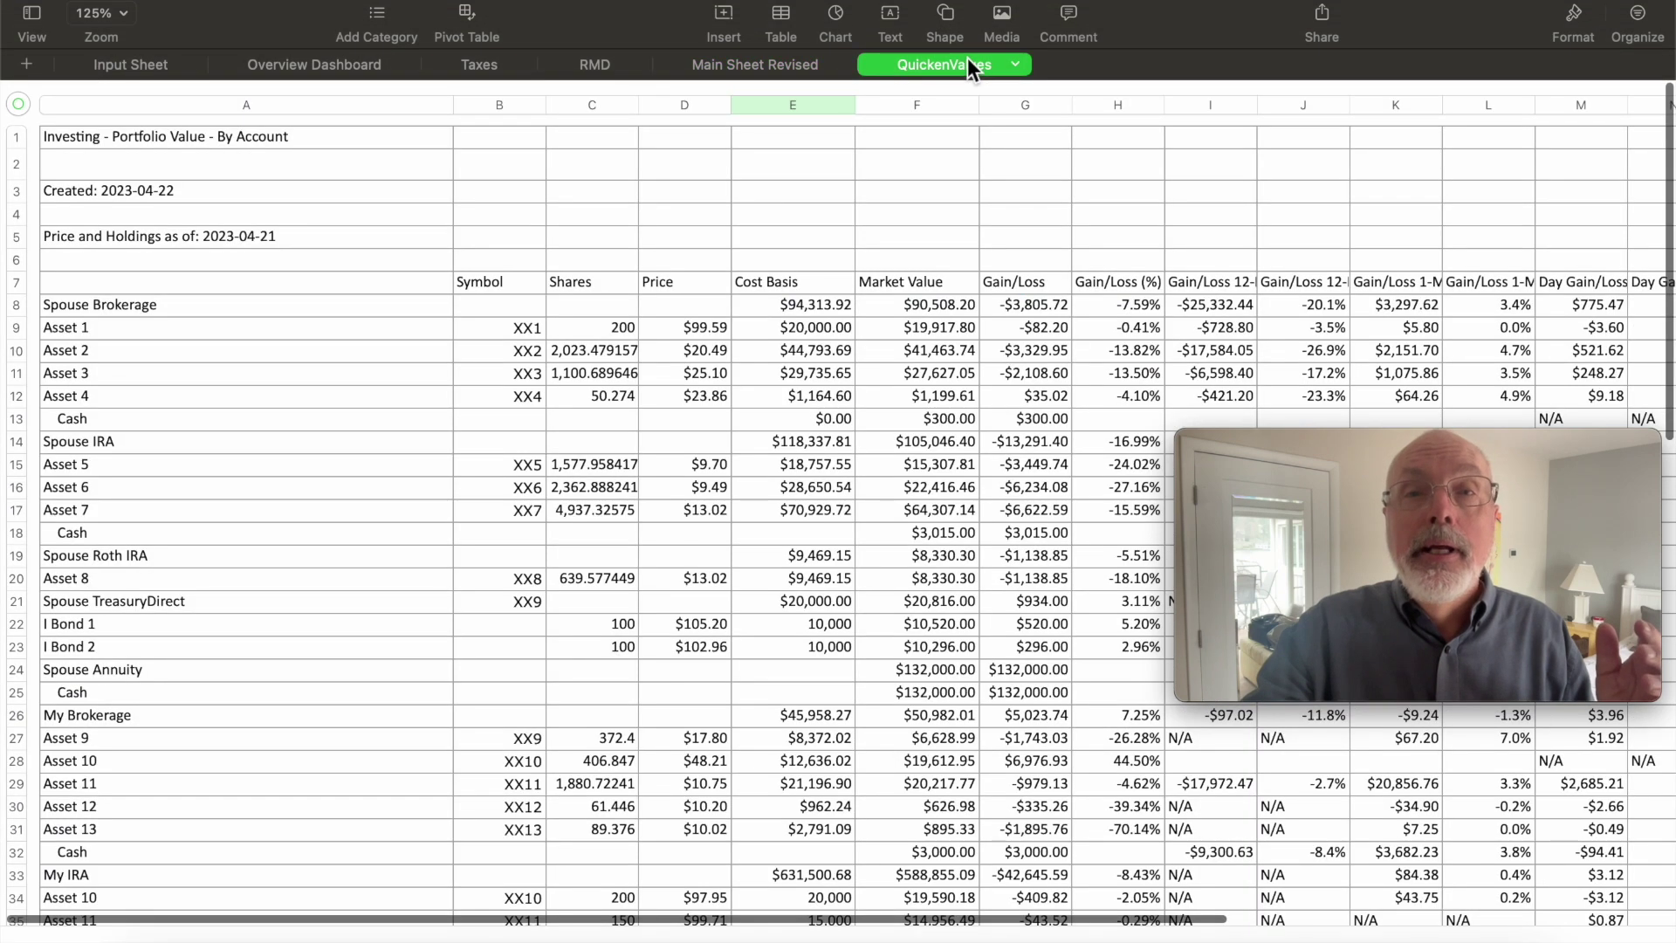
Inspect the 2024 Pension formula under Fixed Income Sources on the Main Sheet Revised sheet
{"action": "left_click", "coordinate": [803, 68]}
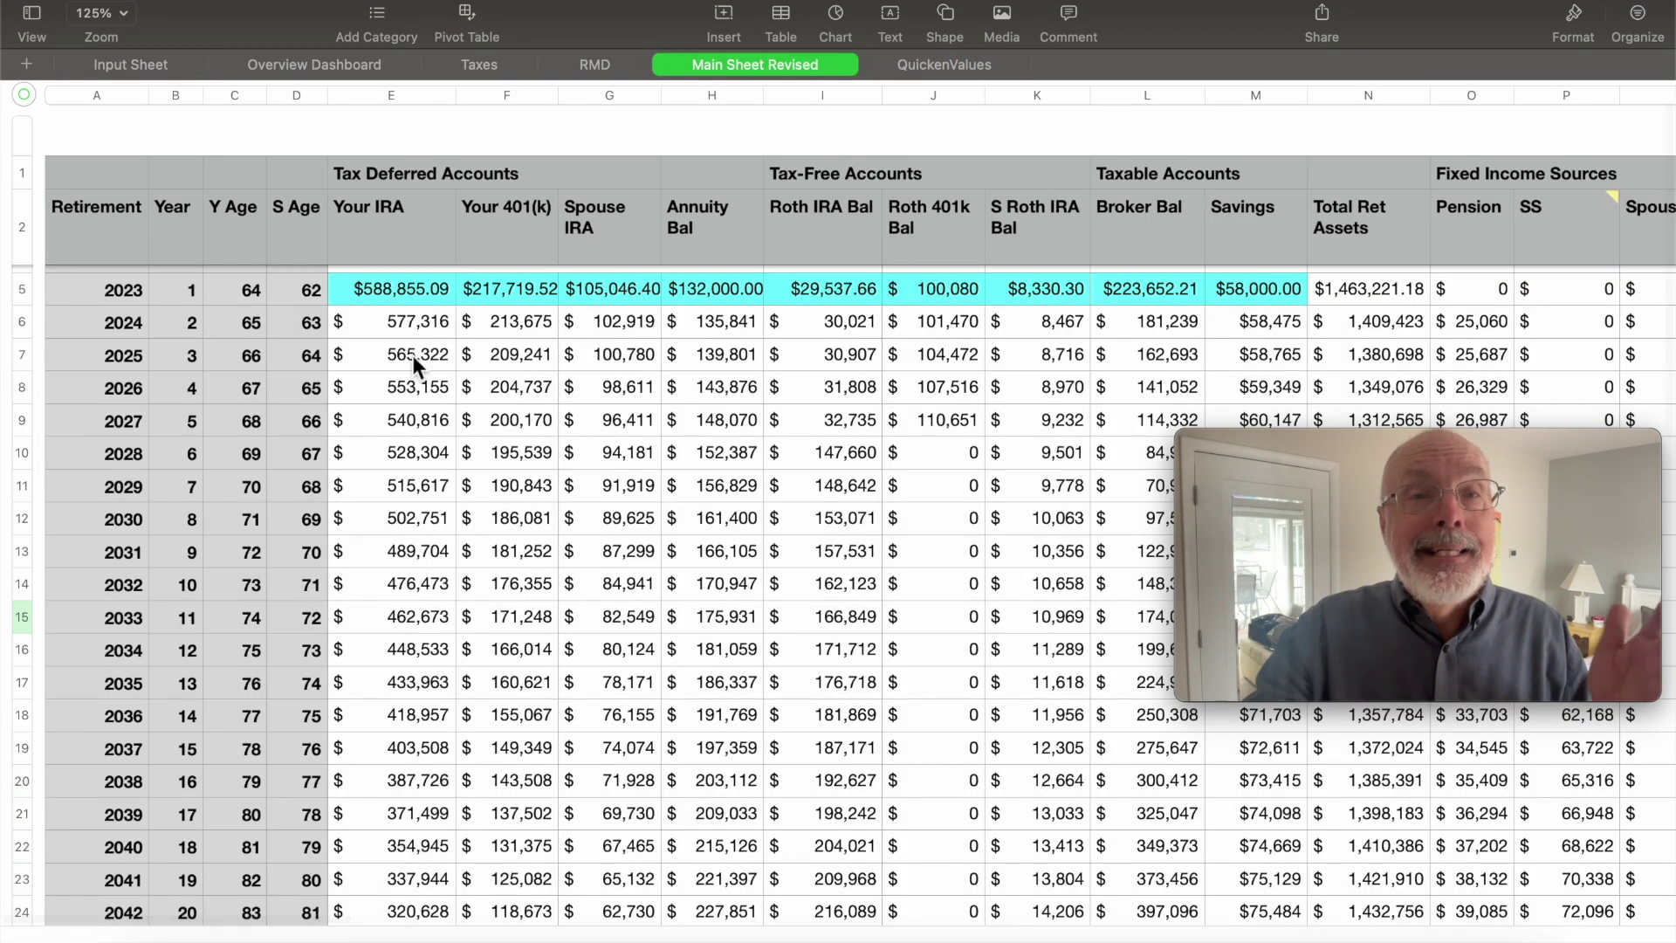
{"action": "scroll", "coordinate": [456, 384], "scroll_direction": "up", "scroll_amount": 2}
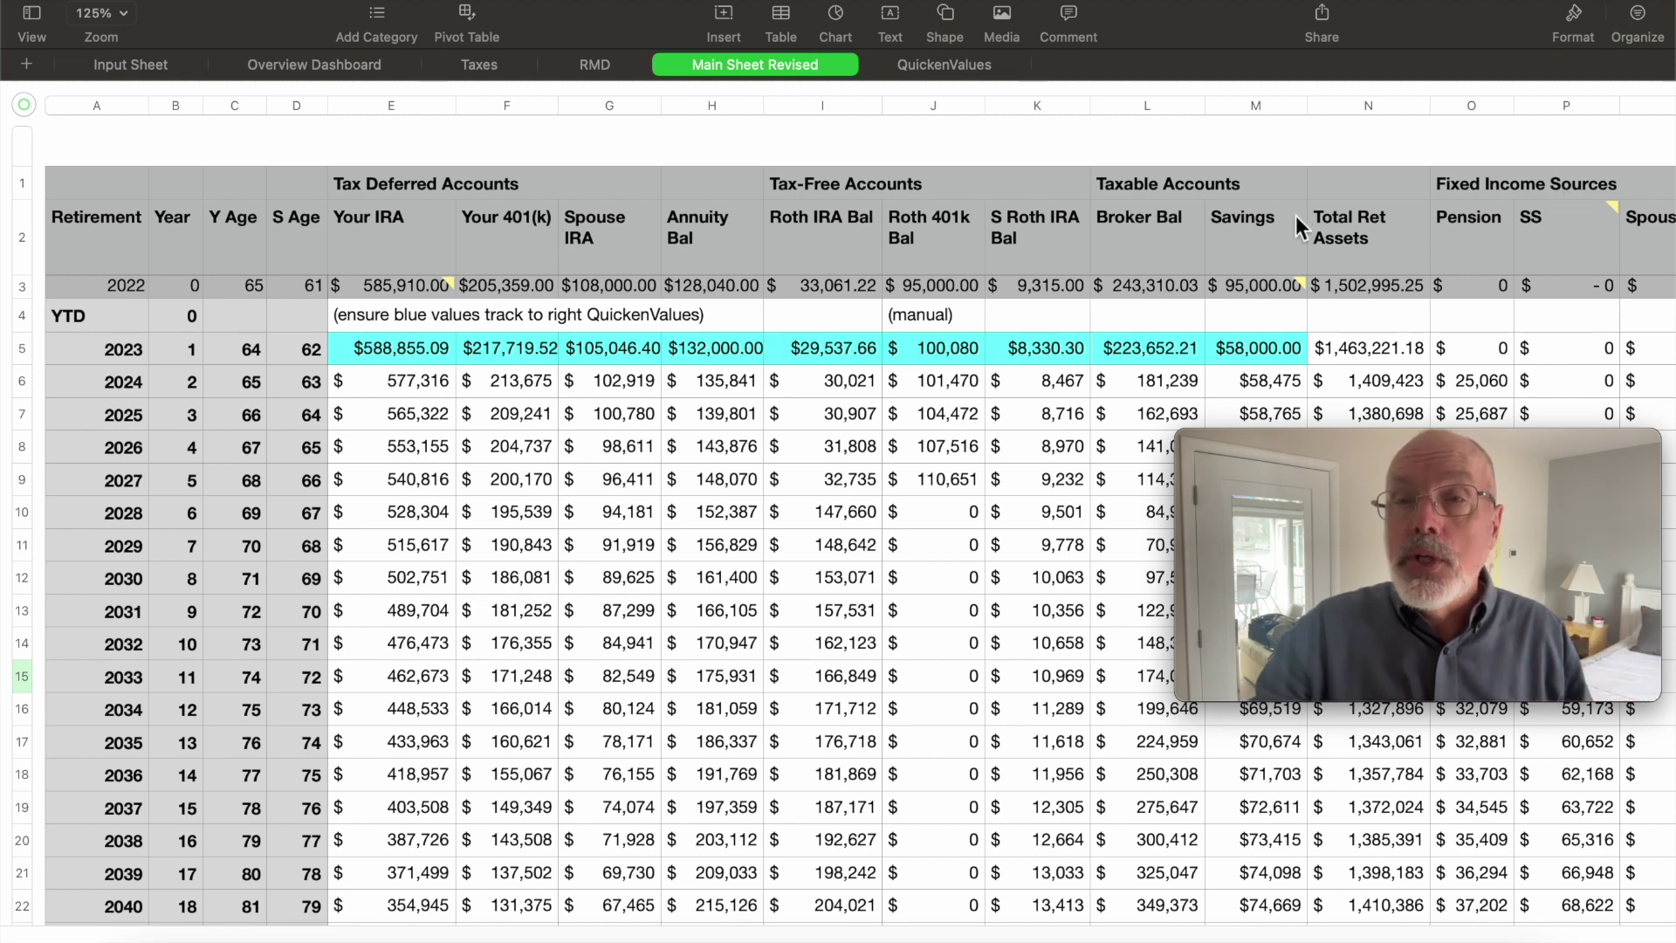
{"action": "scroll", "coordinate": [1295, 217], "scroll_direction": "right", "scroll_amount": 5}
{"action": "scroll", "coordinate": [1296, 216], "scroll_direction": "right", "scroll_amount": 4}
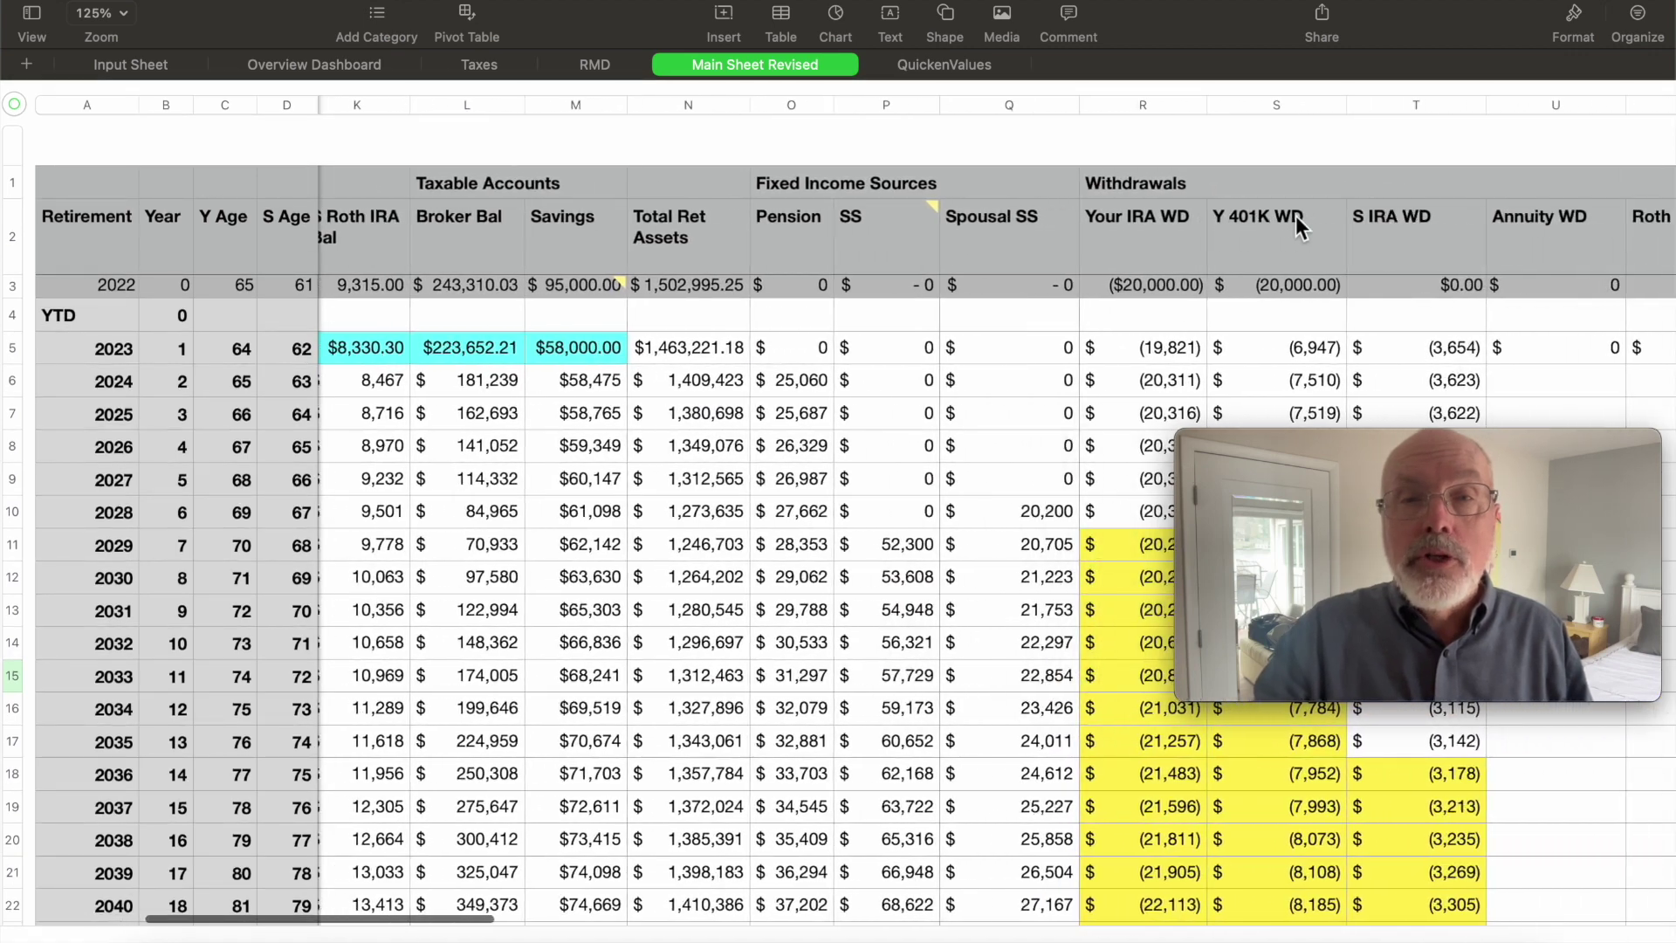
{"action": "double_click", "coordinate": [804, 379]}
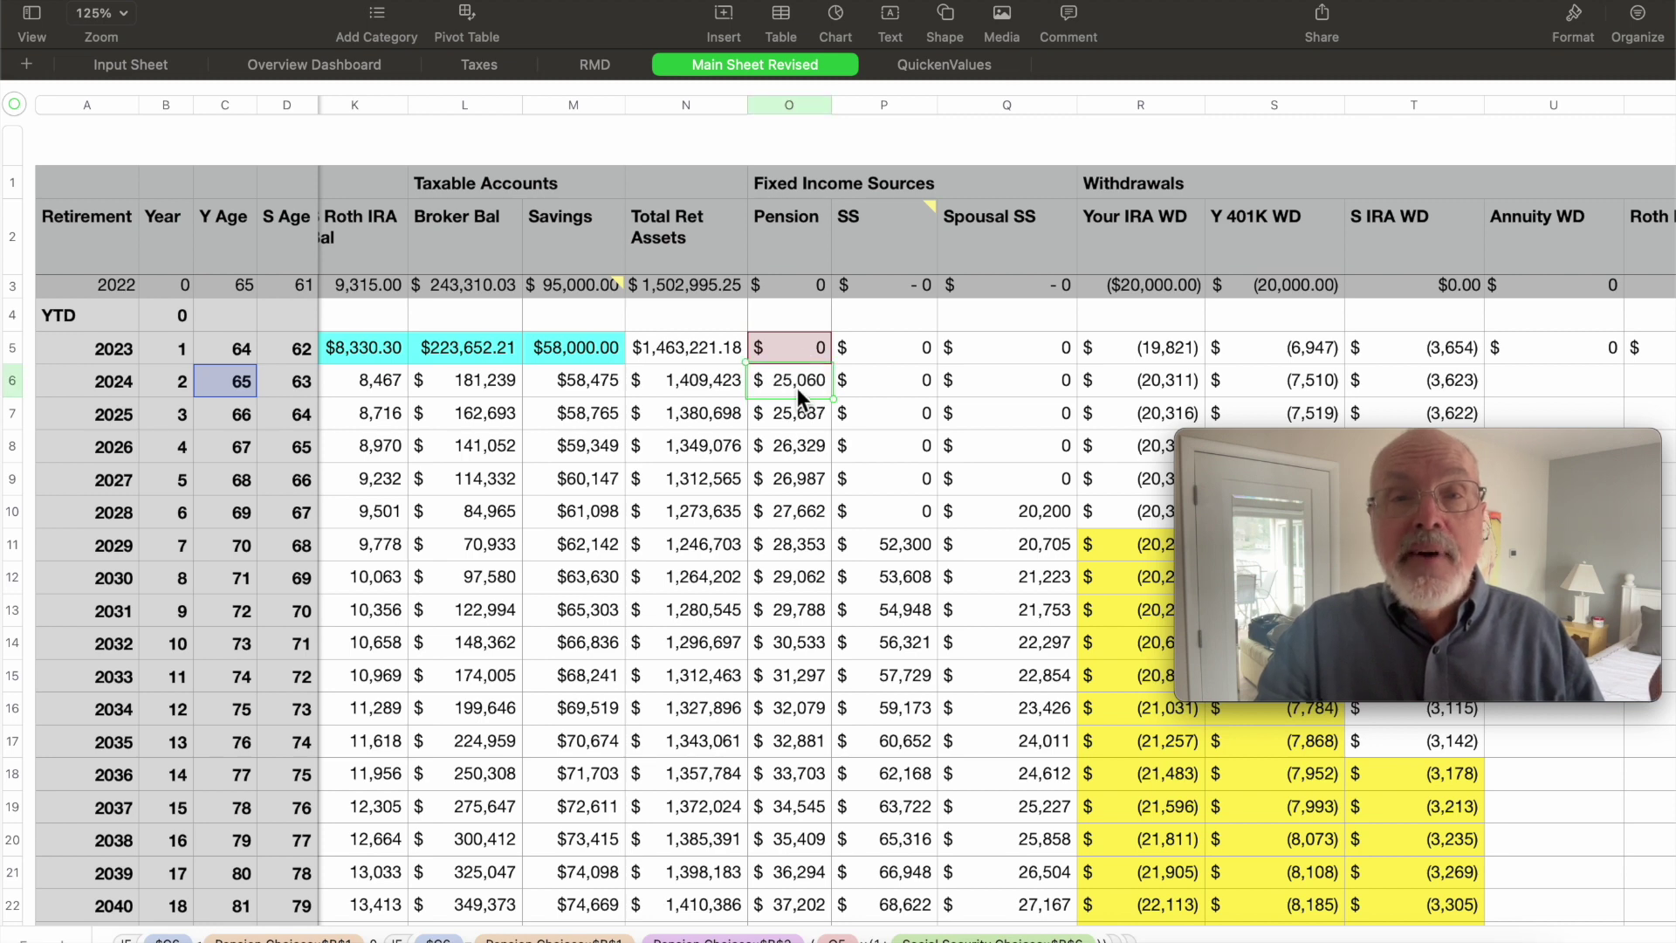
{"action": "left_click", "coordinate": [218, 1]}
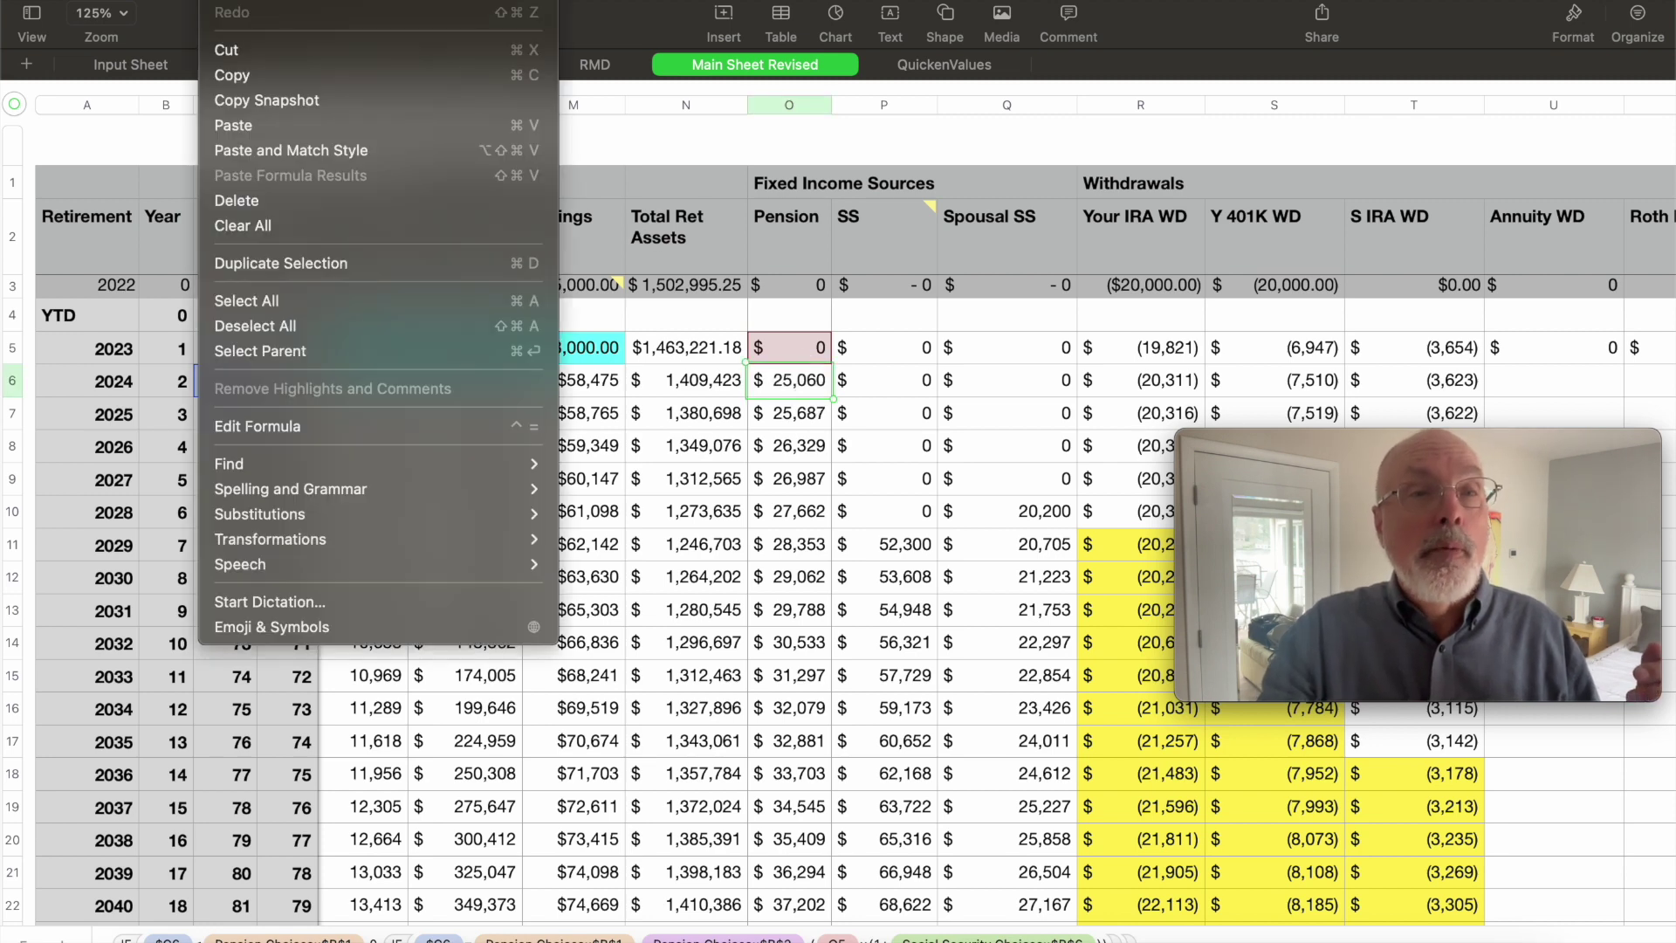
{"action": "left_click", "coordinate": [259, 421]}
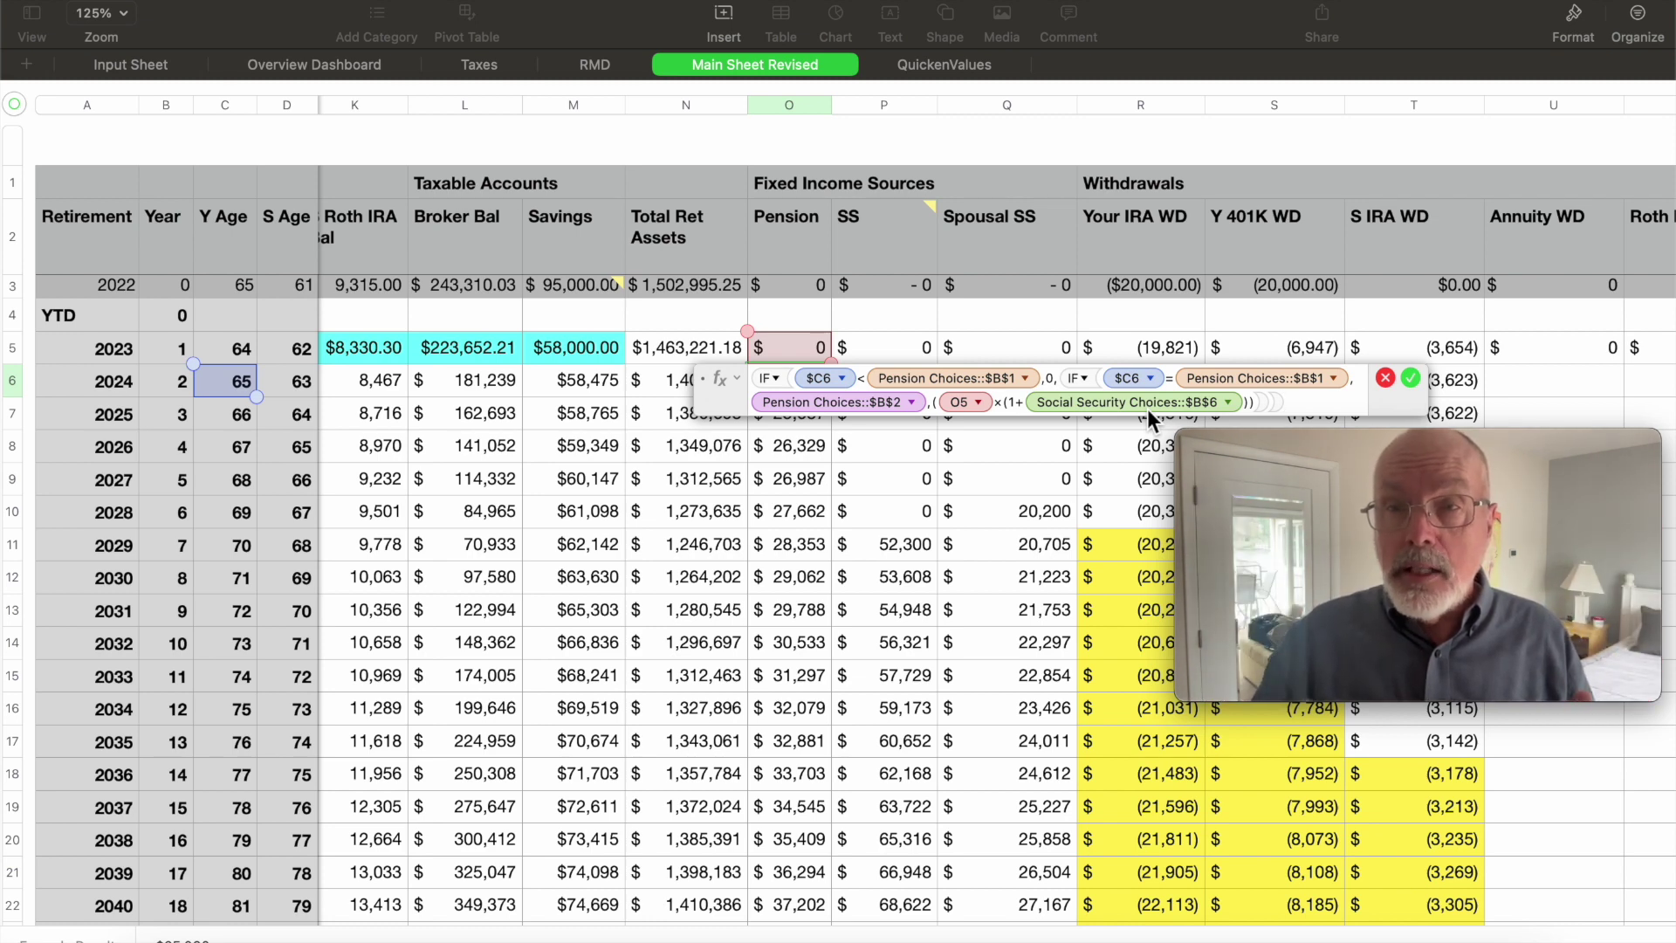
{"action": "key", "text": "Return"}
Check which cells feed the 2029 SS benefit and the 2028 Spousal SS benefit
{"action": "left_click", "coordinate": [884, 543]}
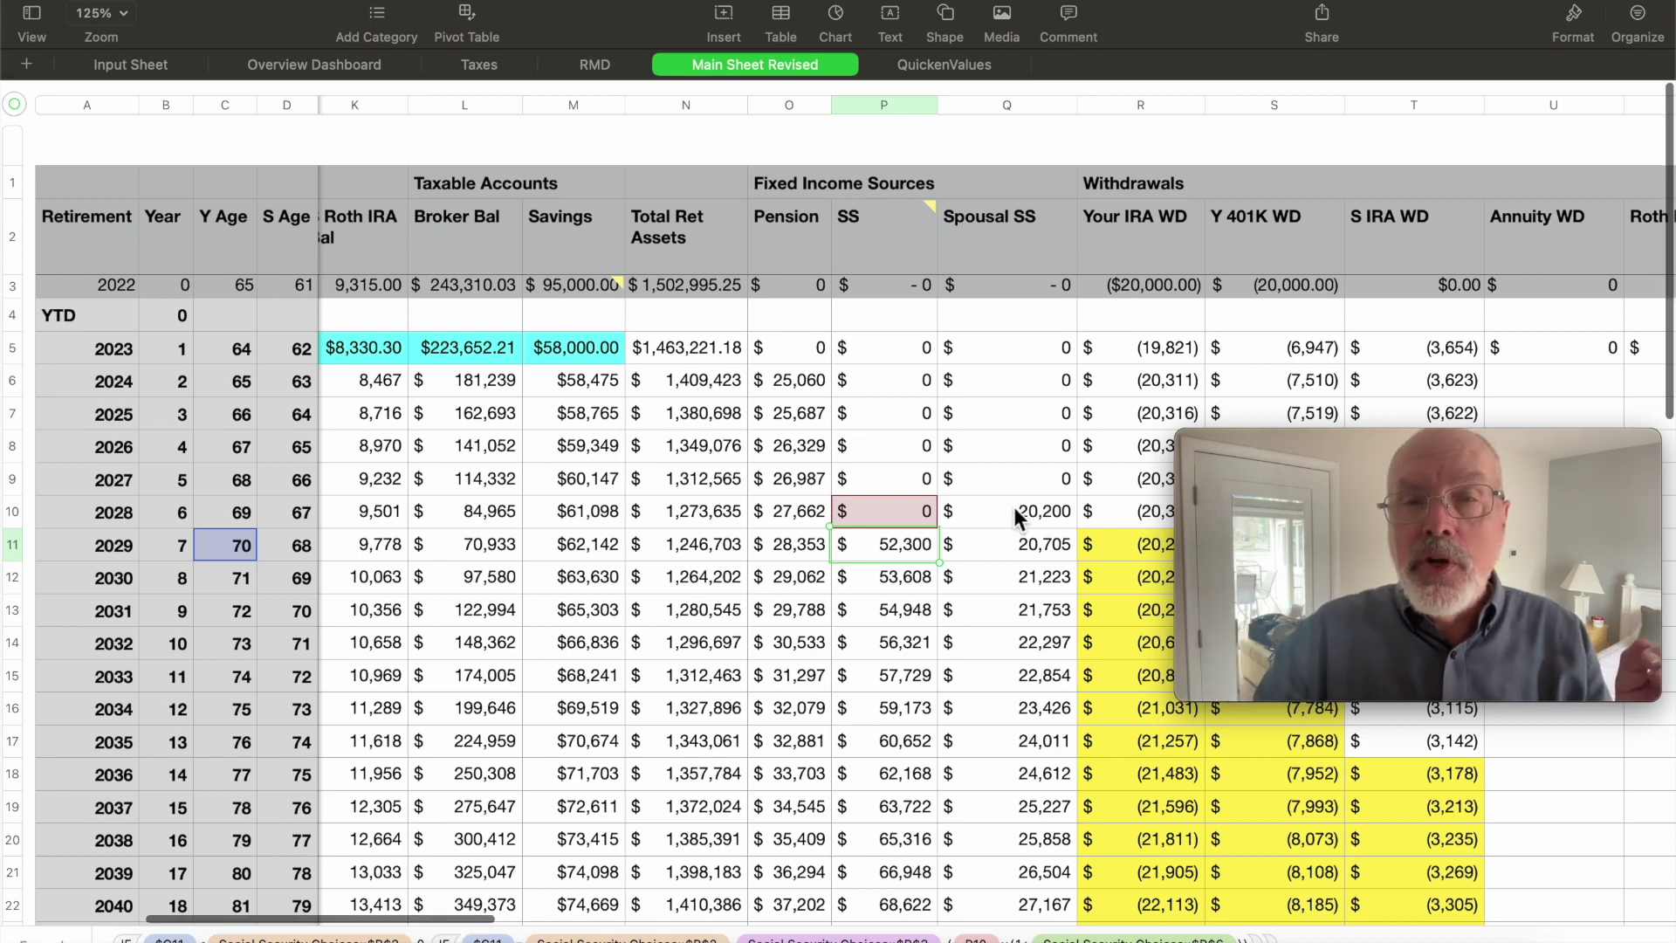
{"action": "left_click", "coordinate": [1015, 510]}
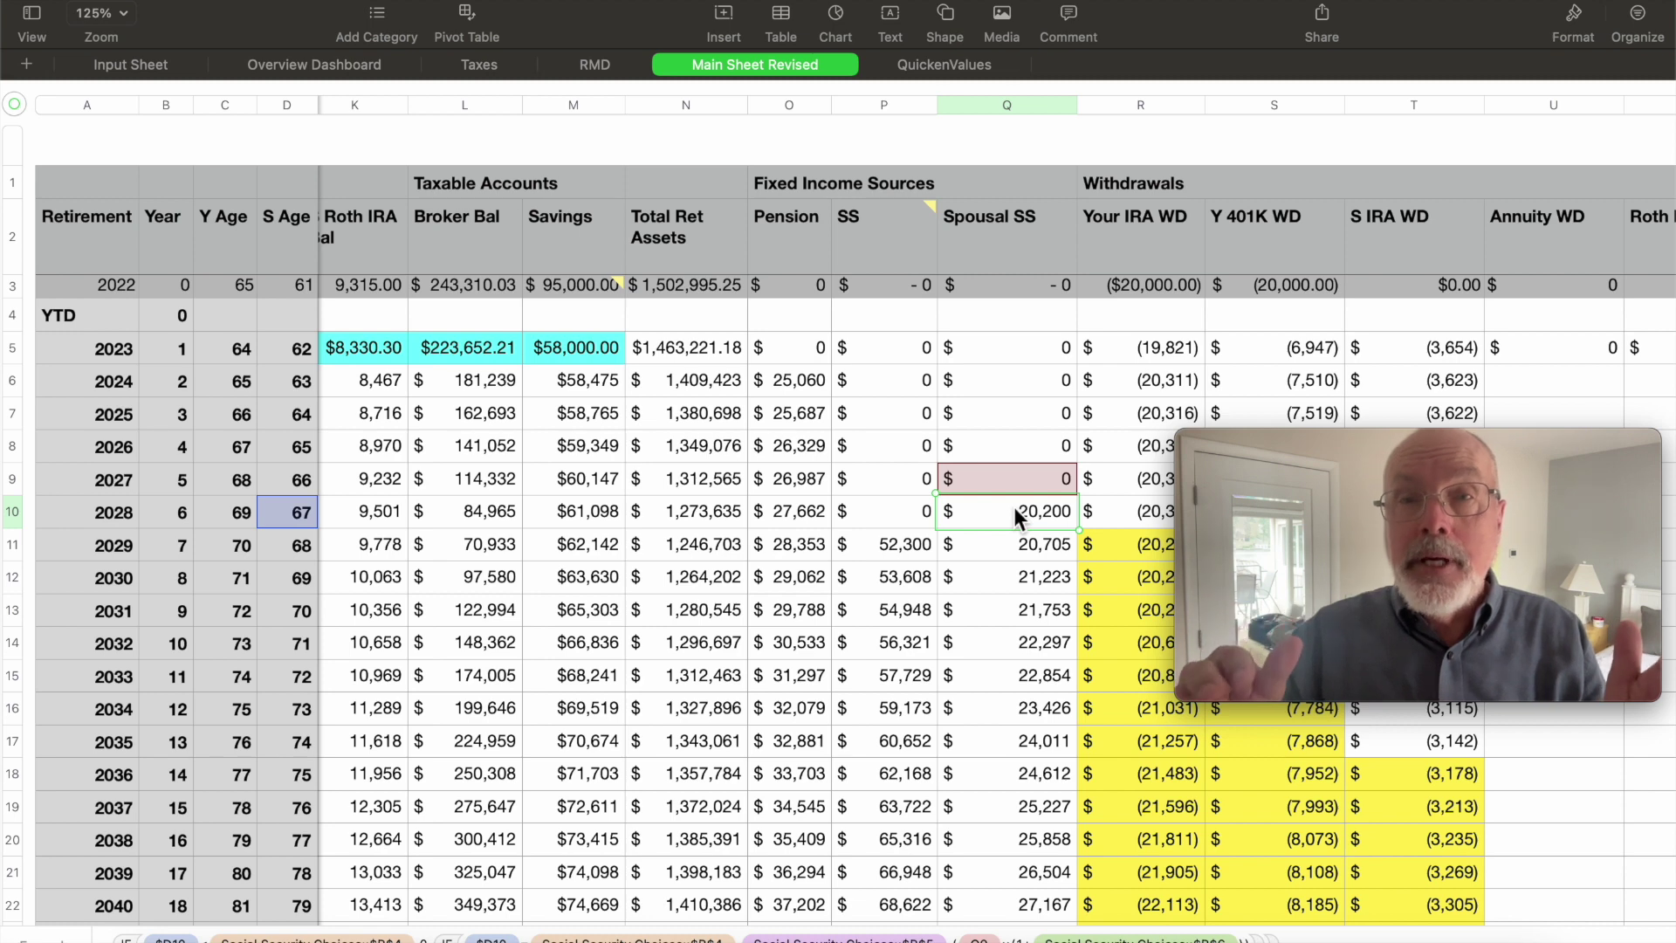
{"action": "scroll", "coordinate": [922, 538], "scroll_direction": "left", "scroll_amount": 1}
{"action": "left_click", "coordinate": [887, 550]}
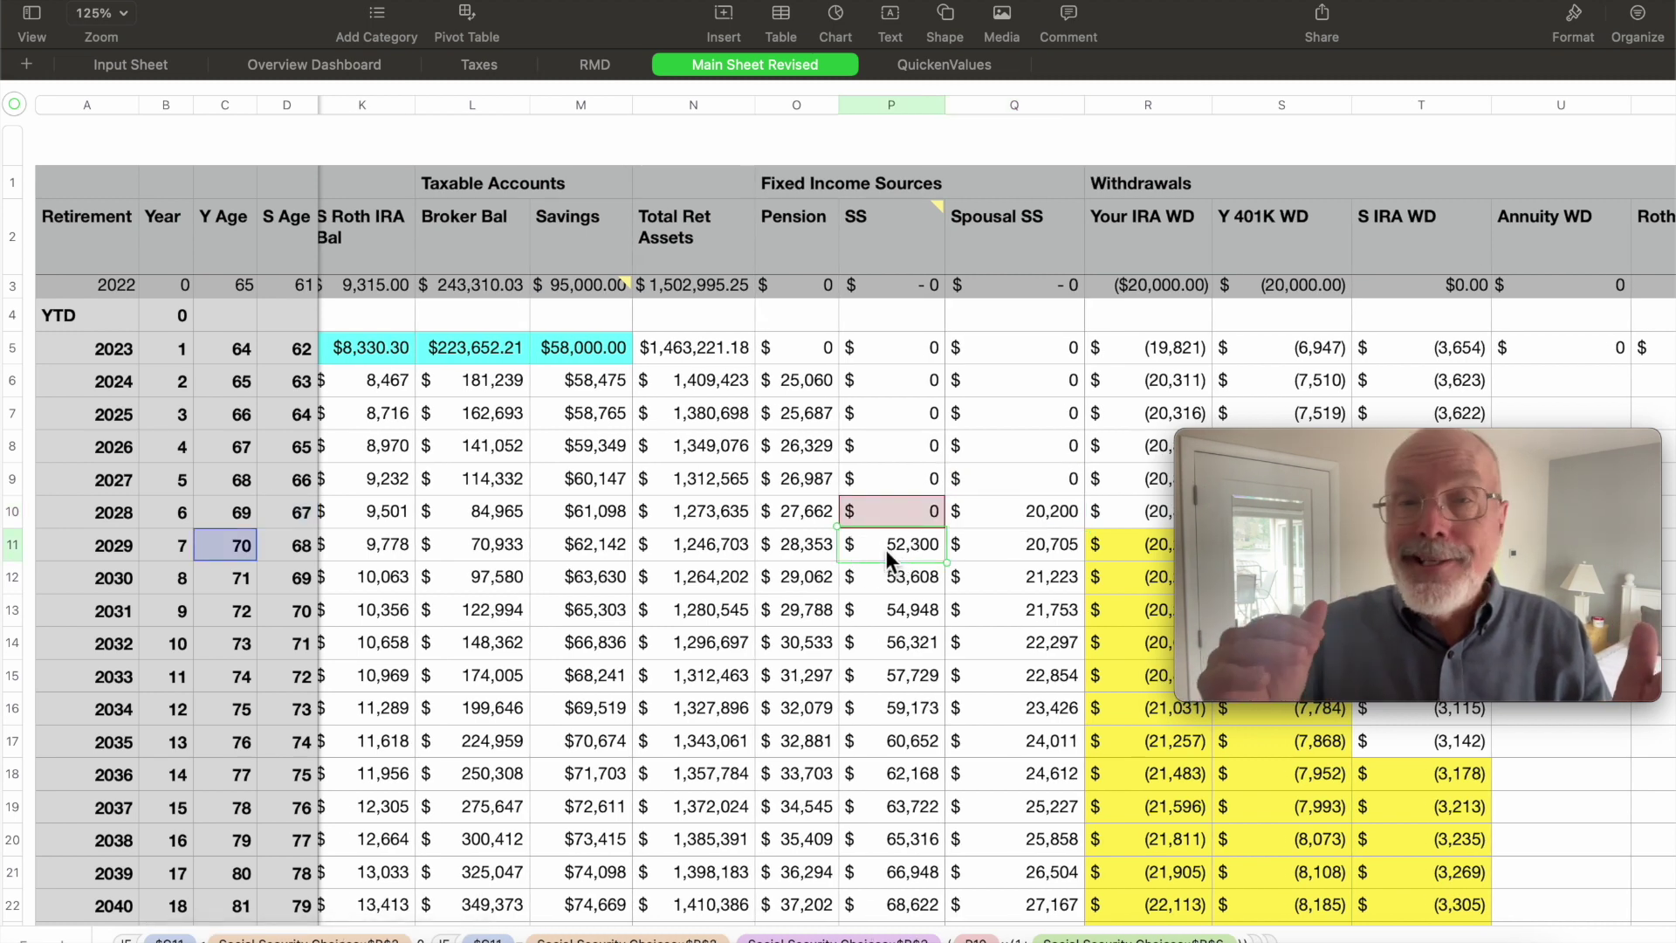